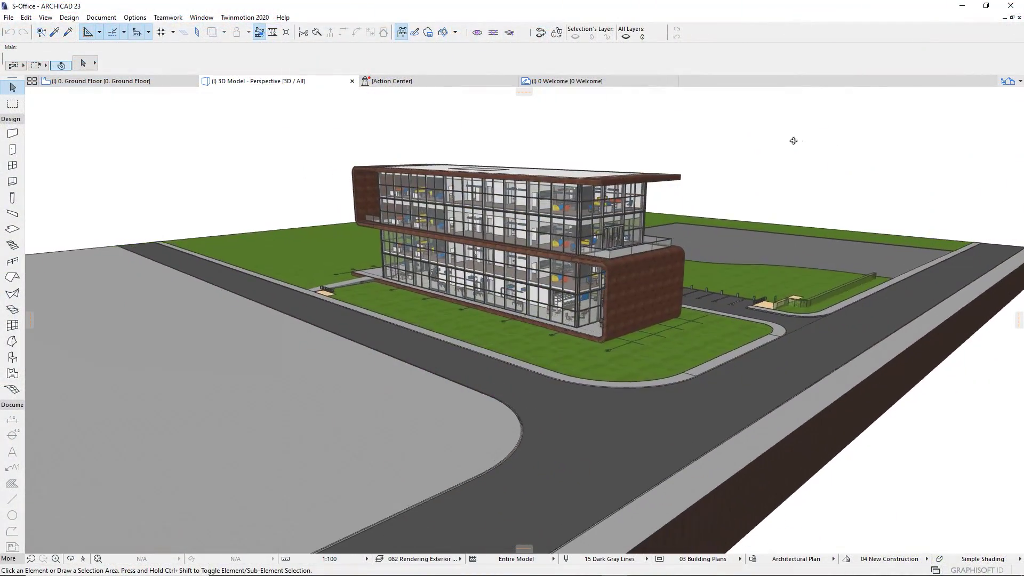
Step: In ARCHICAD's Twinmotion 2020 Direct Link settings, change Merge to No merge and confirm
shift+middle_drag(794, 140, 780, 143)
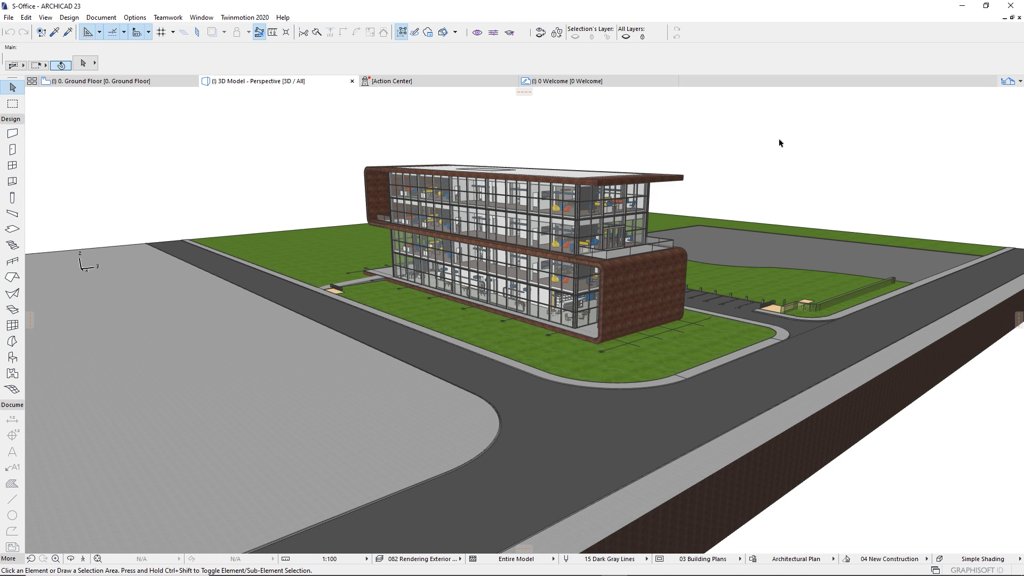
click(243, 18)
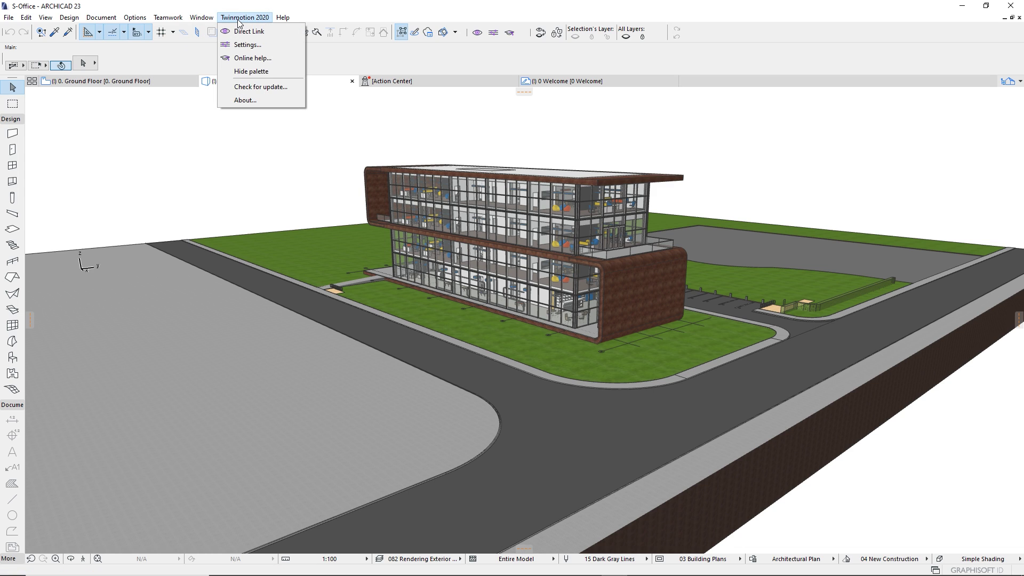
click(246, 45)
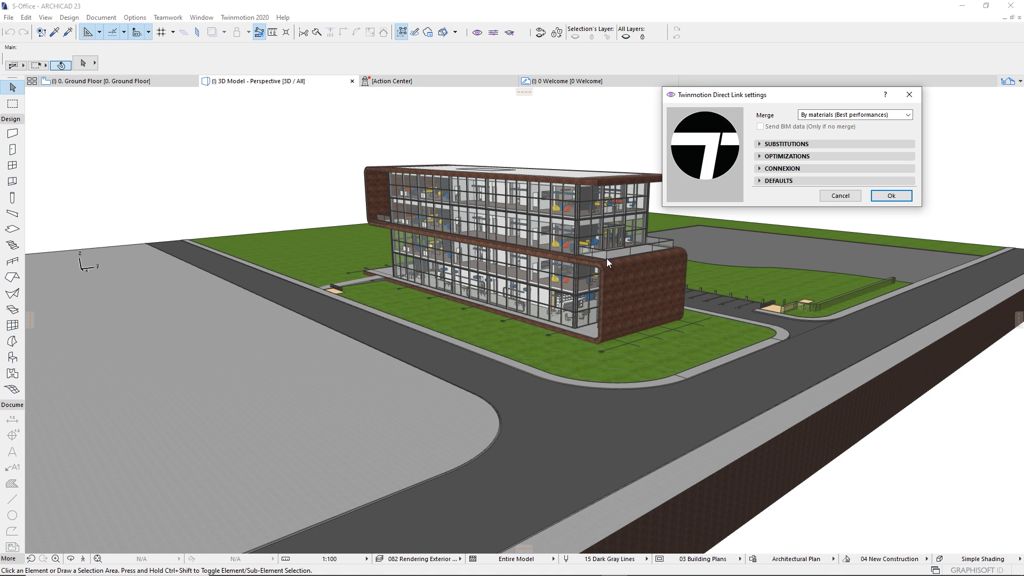
click(829, 117)
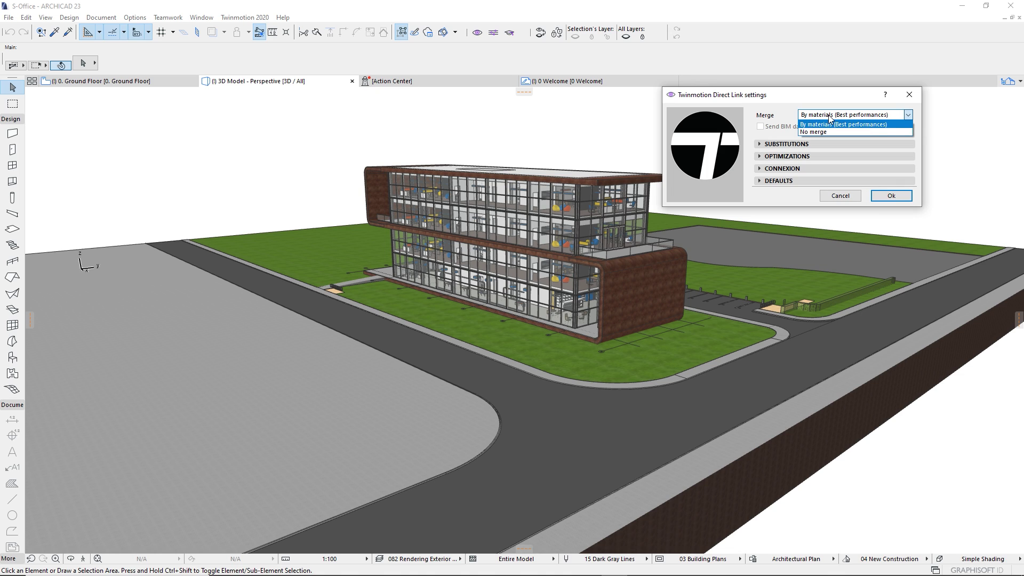
click(822, 132)
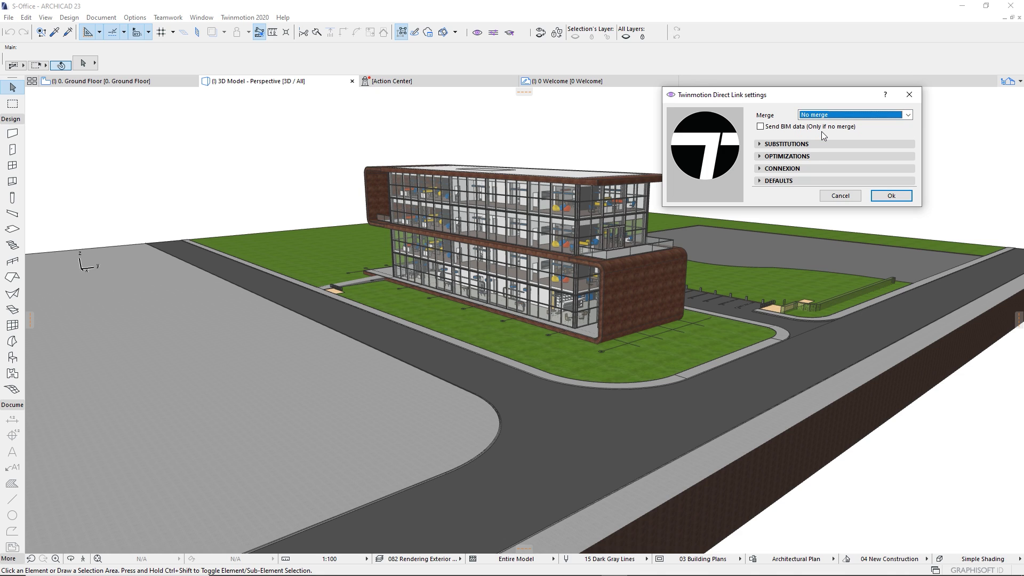
click(890, 197)
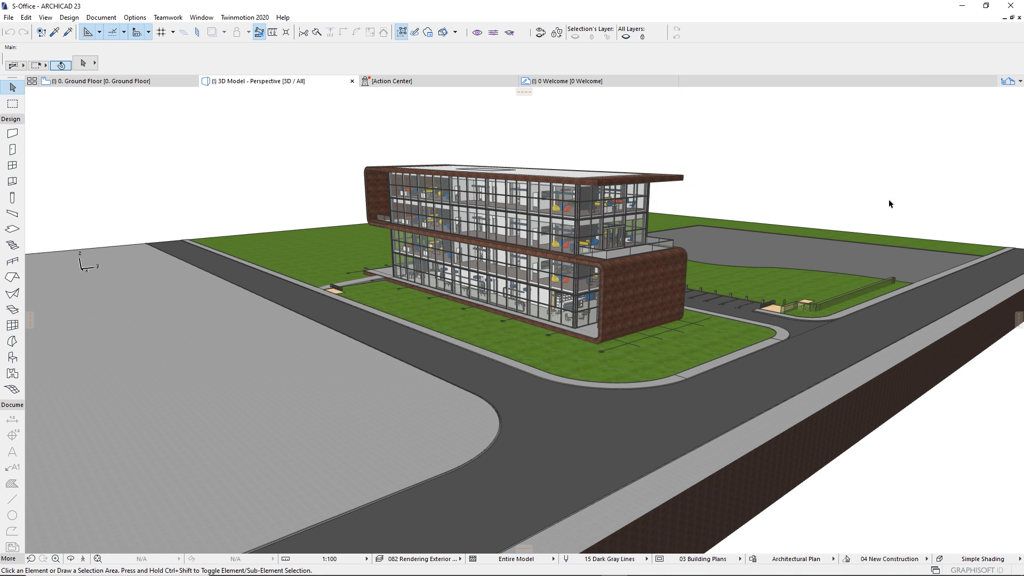
Step: Send the office model live to Twinmotion into the existing project without saving
click(240, 18)
click(248, 32)
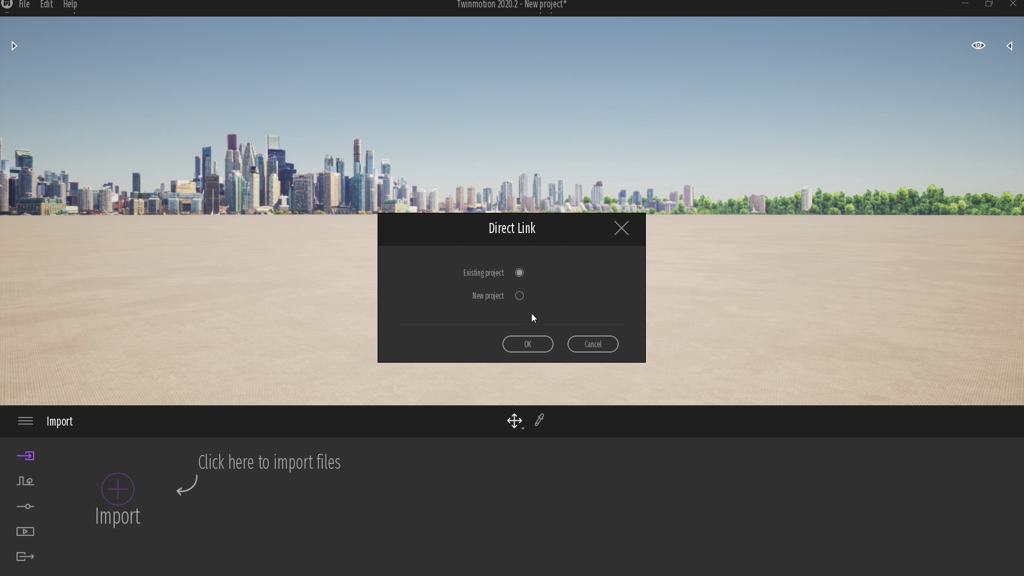
click(528, 344)
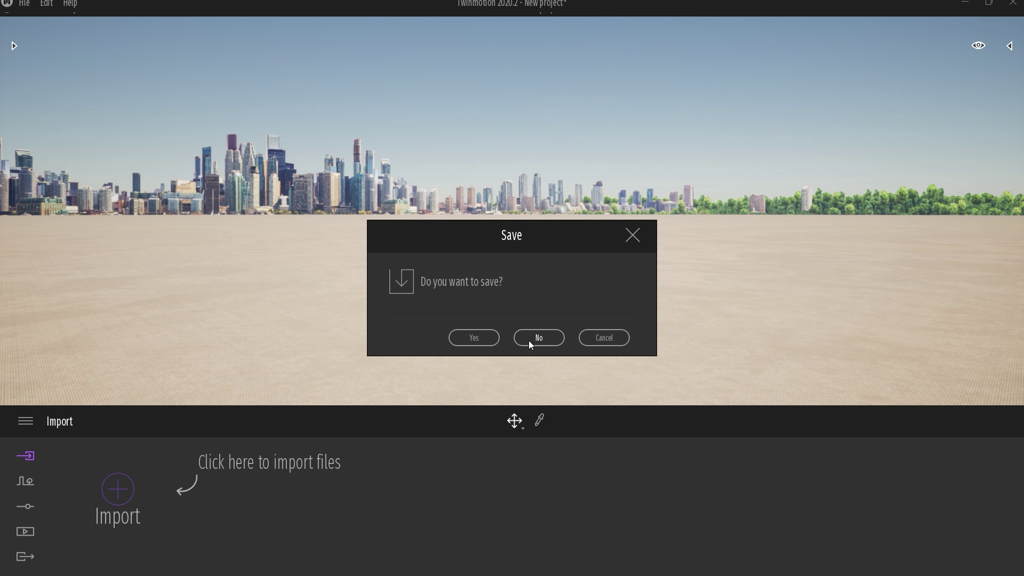
click(529, 341)
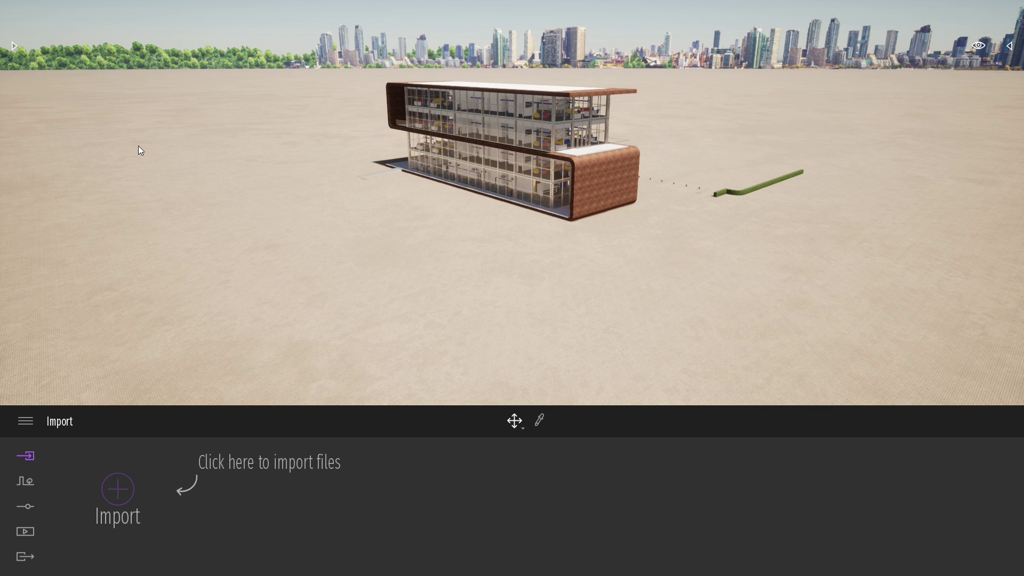
Step: Raise the site model above the ground and import the S-OfficeContext FBX city context
click(148, 142)
mouse_move(149, 142)
mouse_down()
mouse_move(153, 110)
mouse_move(158, 152)
mouse_up()
click(626, 248)
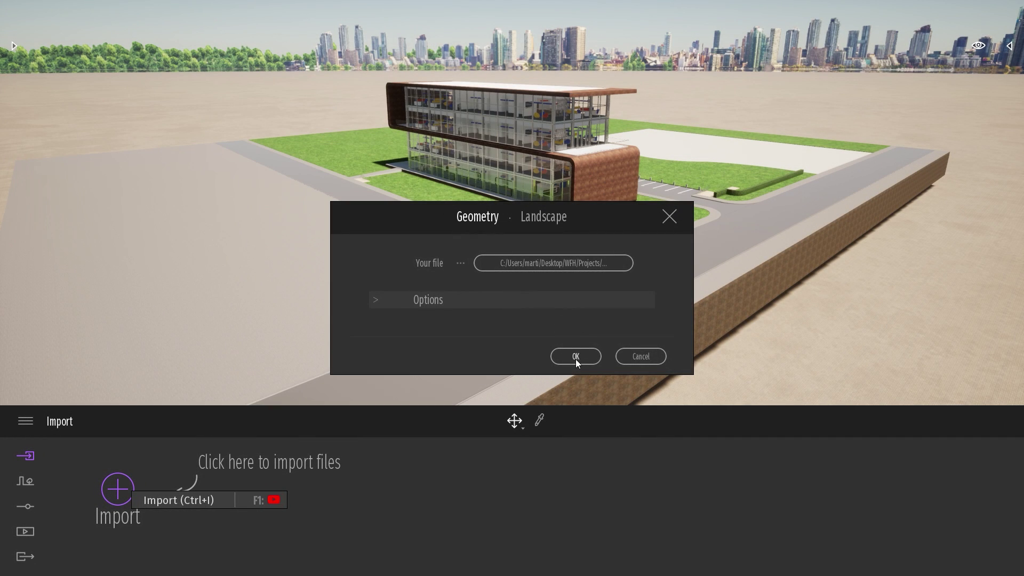
click(576, 358)
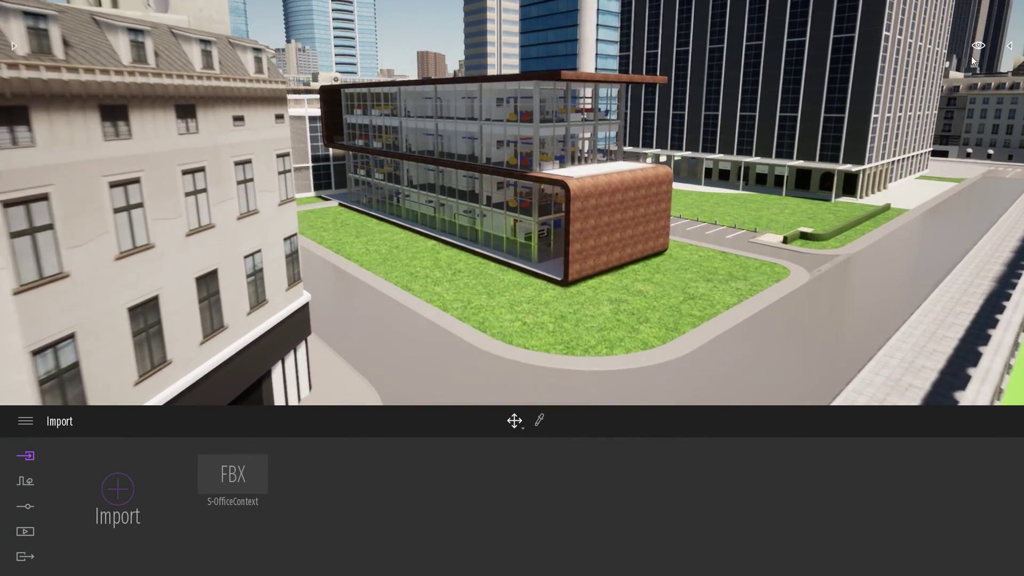
Step: Set the time of day to 16:01 and show the scene graph, collapsing the Scene states section
click(979, 45)
drag(939, 231, 937, 233)
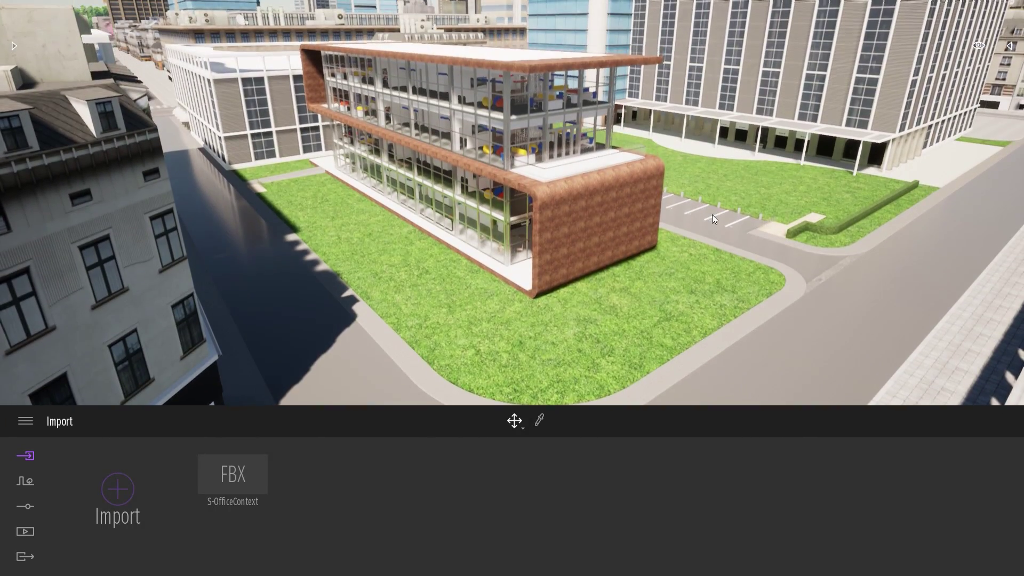
click(1010, 47)
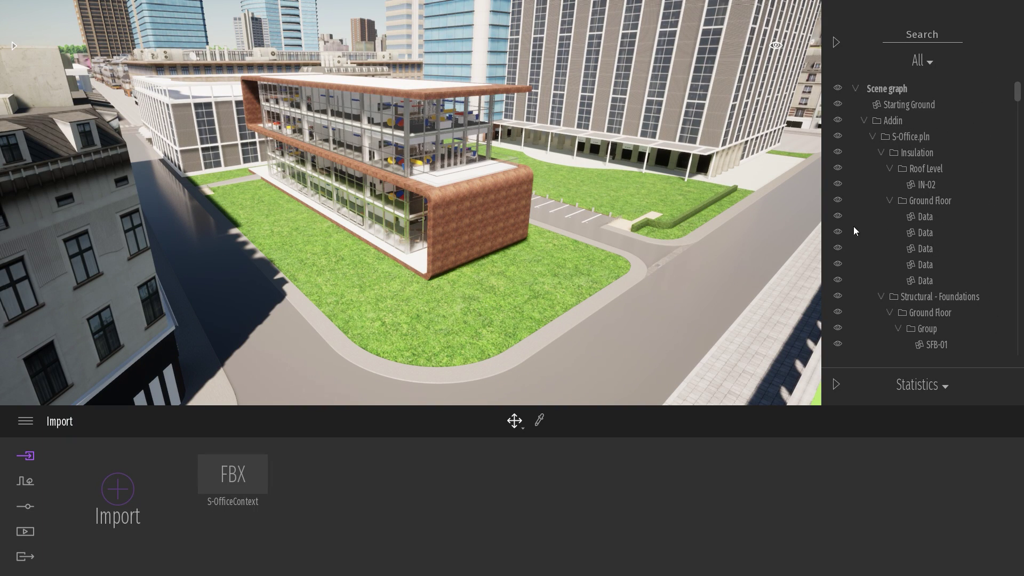
click(833, 380)
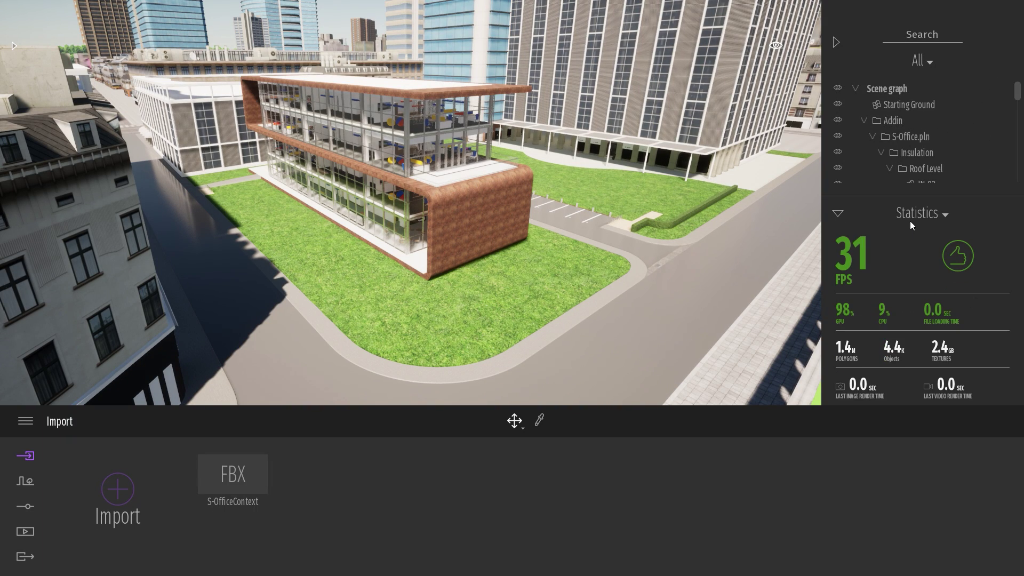
click(910, 219)
mouse_move(908, 249)
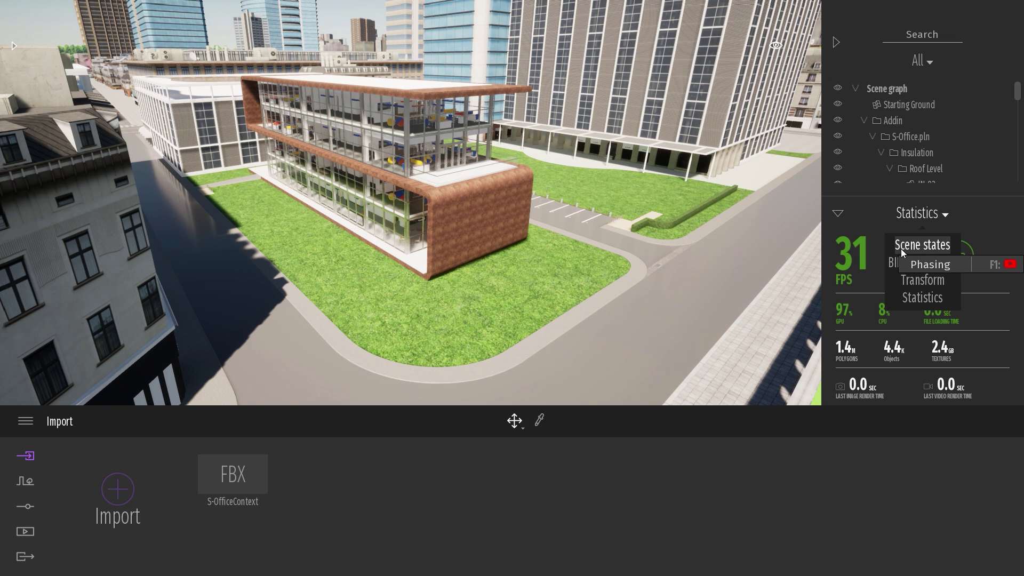
click(901, 248)
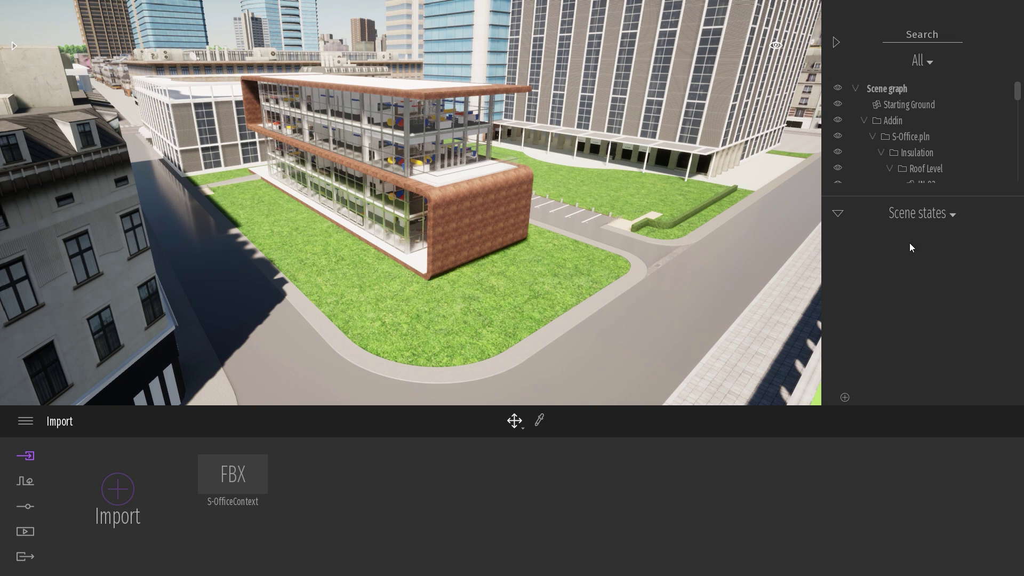
click(838, 214)
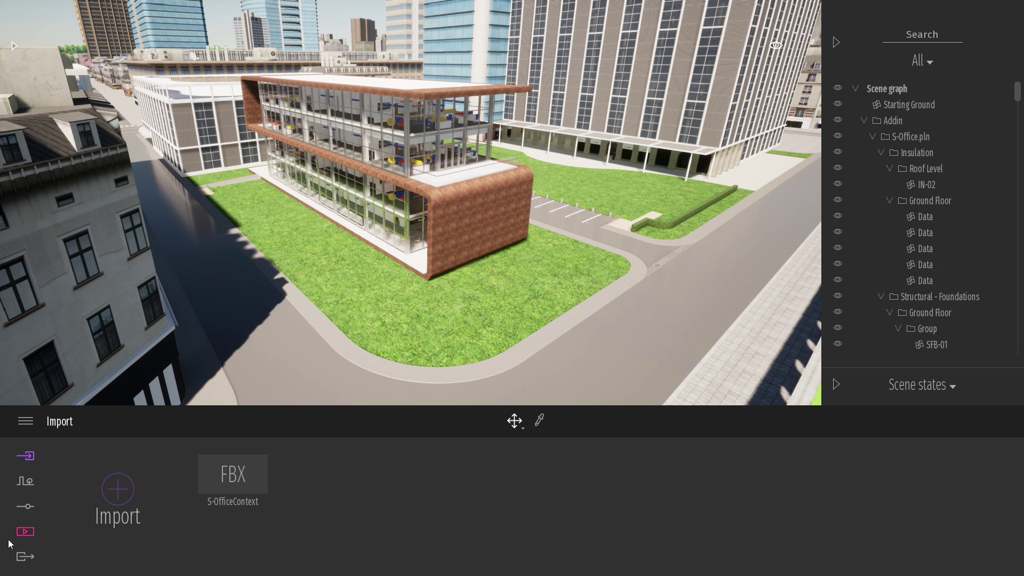
Step: Create Phasing1 from Media > Phasing, giving Track1 with Phase1, and move the current date to August 14
click(26, 532)
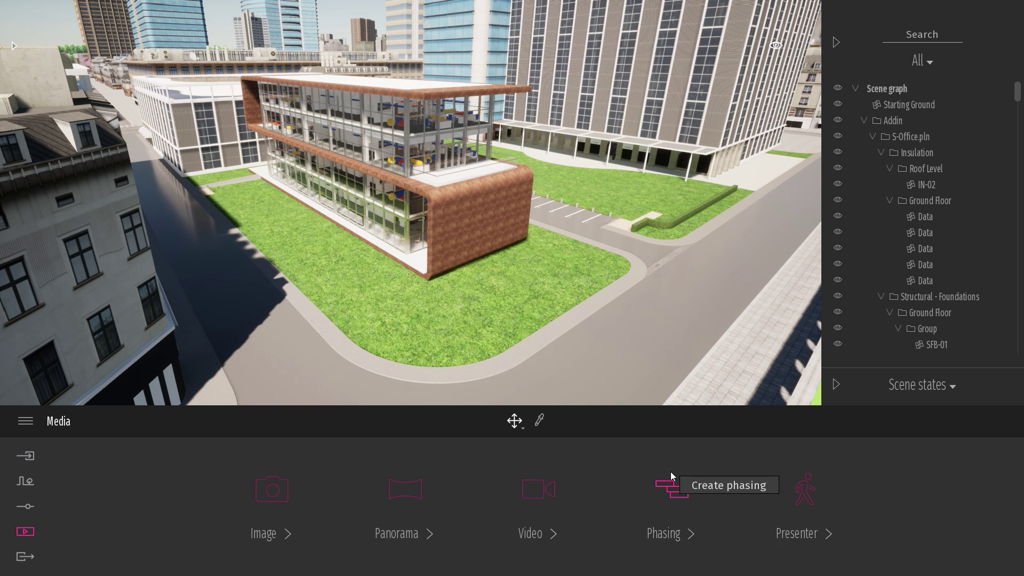
click(676, 491)
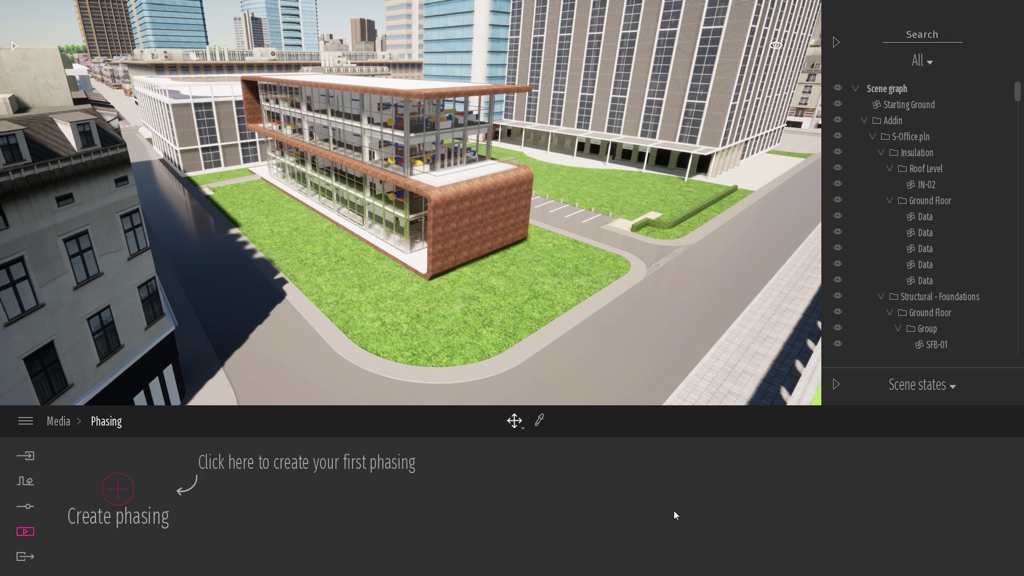
click(131, 487)
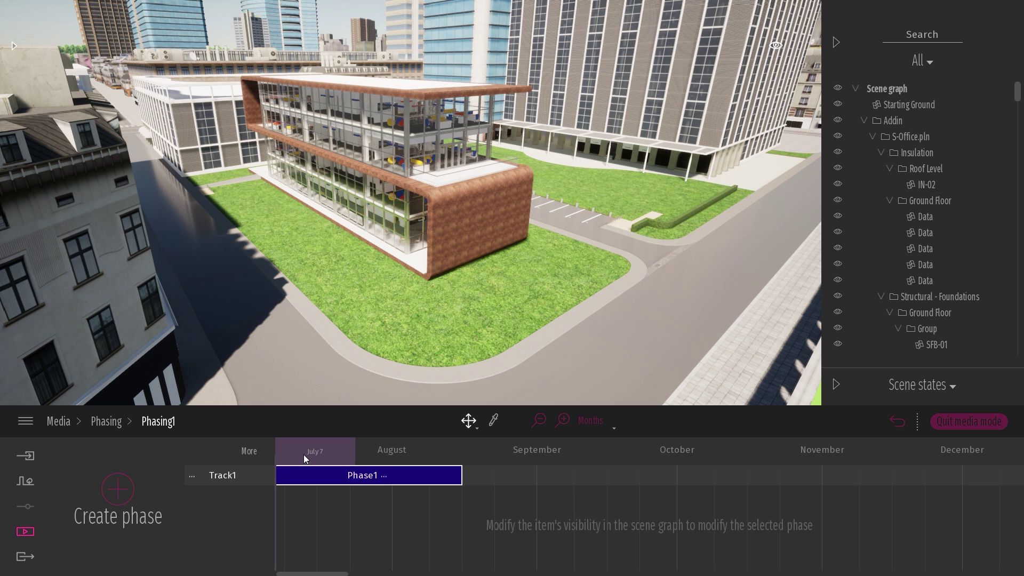
drag(305, 458, 330, 456)
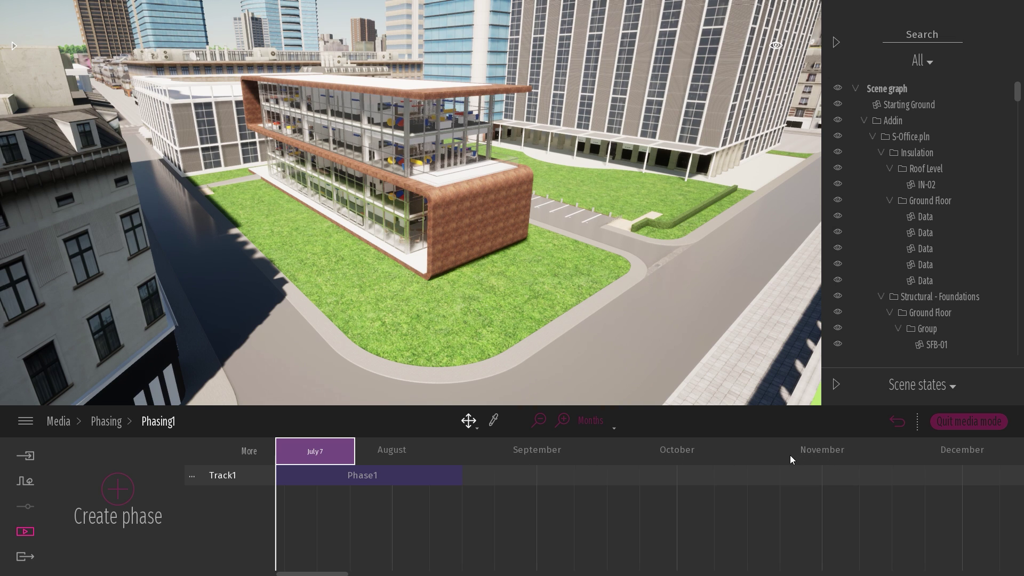
Step: Hide the scene graph, then zoom the phasing timeline out to 3 years and back in to weeks
click(863, 122)
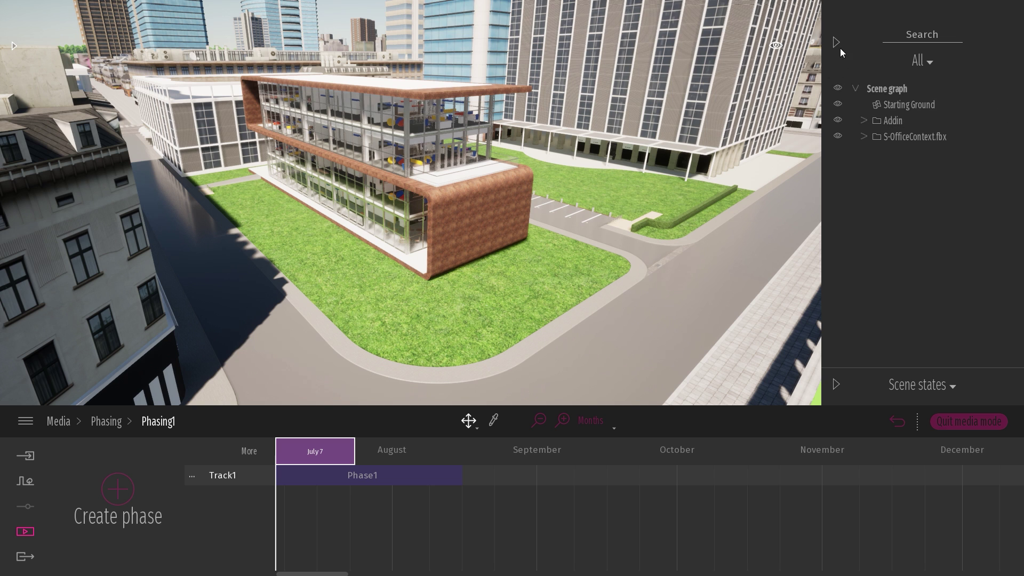
click(837, 44)
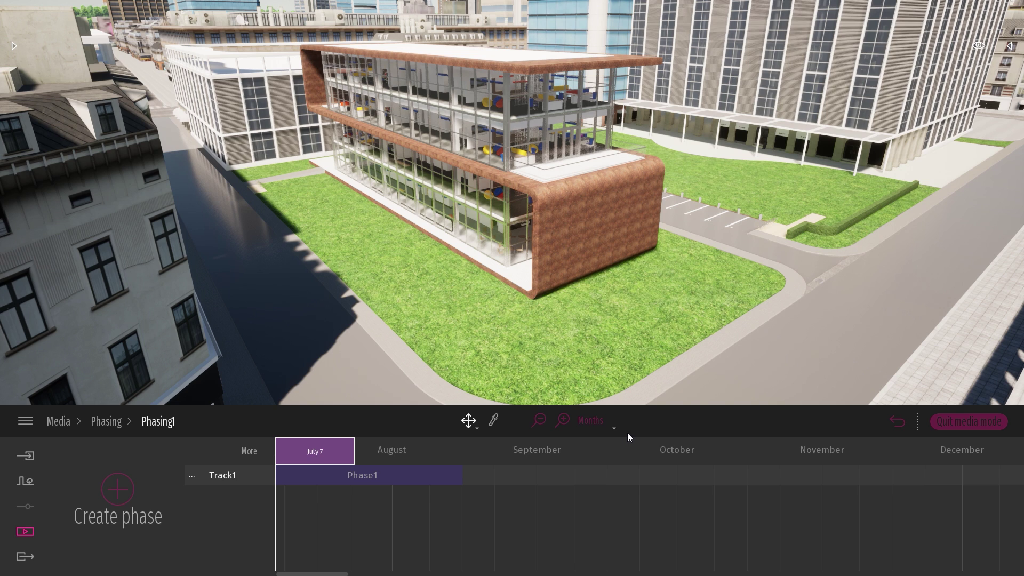
click(538, 420)
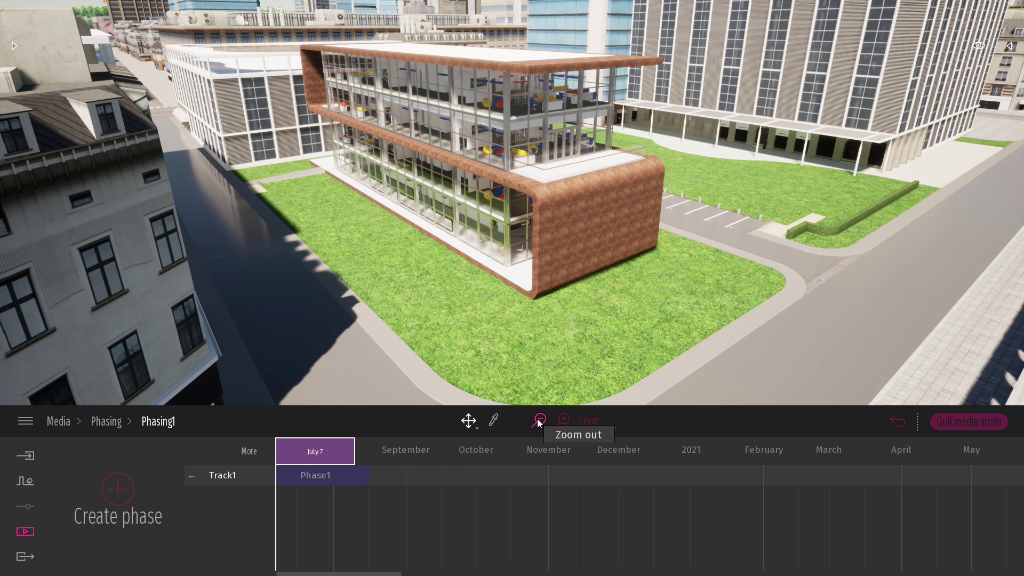
click(538, 420)
click(538, 420)
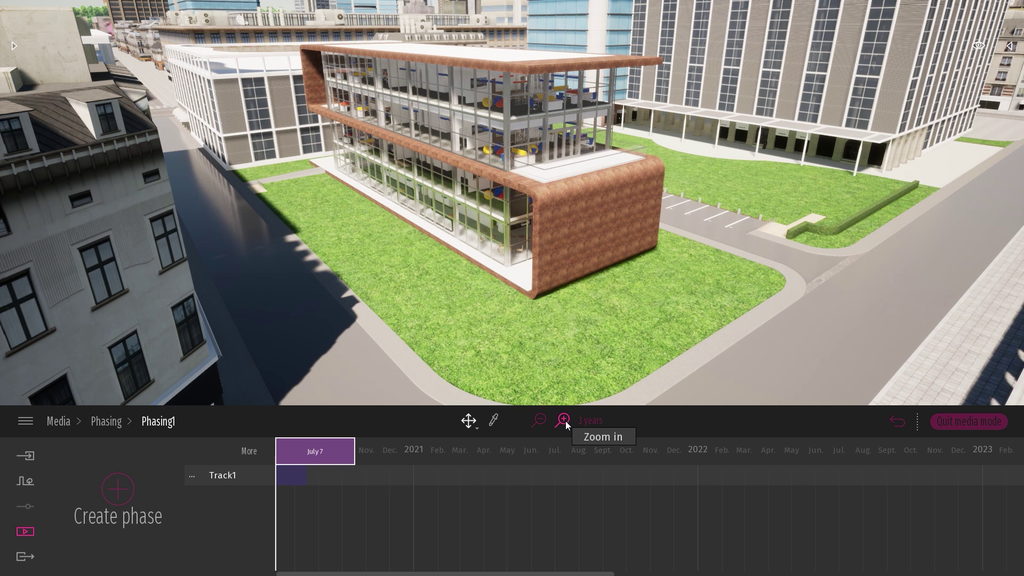
click(564, 421)
click(564, 420)
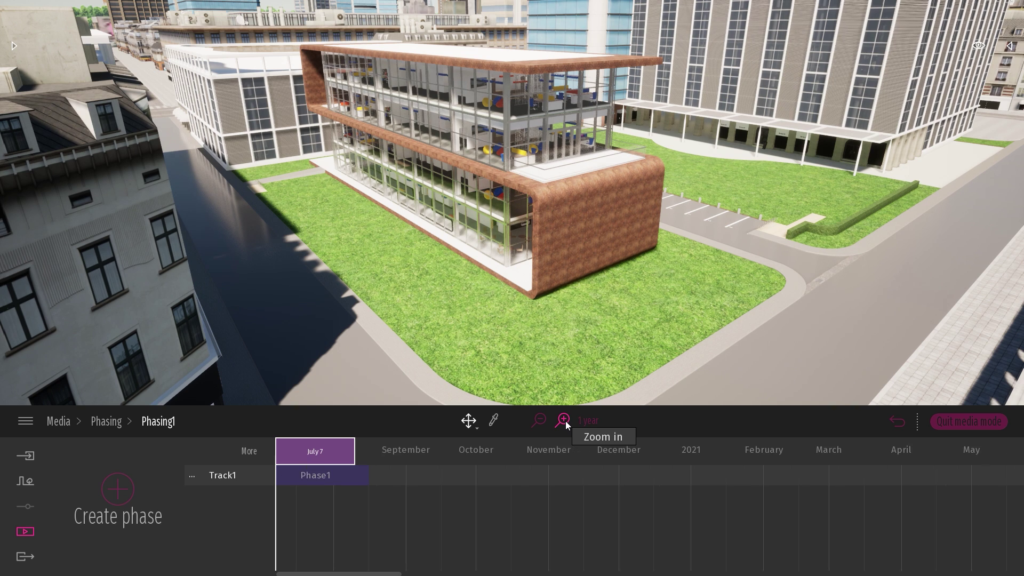
click(566, 421)
click(565, 421)
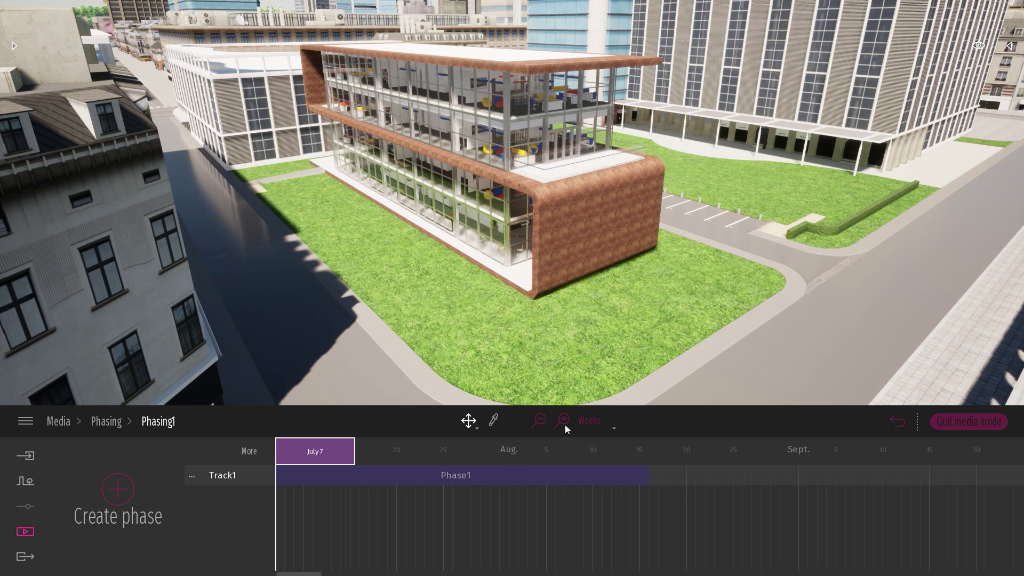
Step: Try the Days timeline scale, then settle on Months so July through December is visible
click(599, 430)
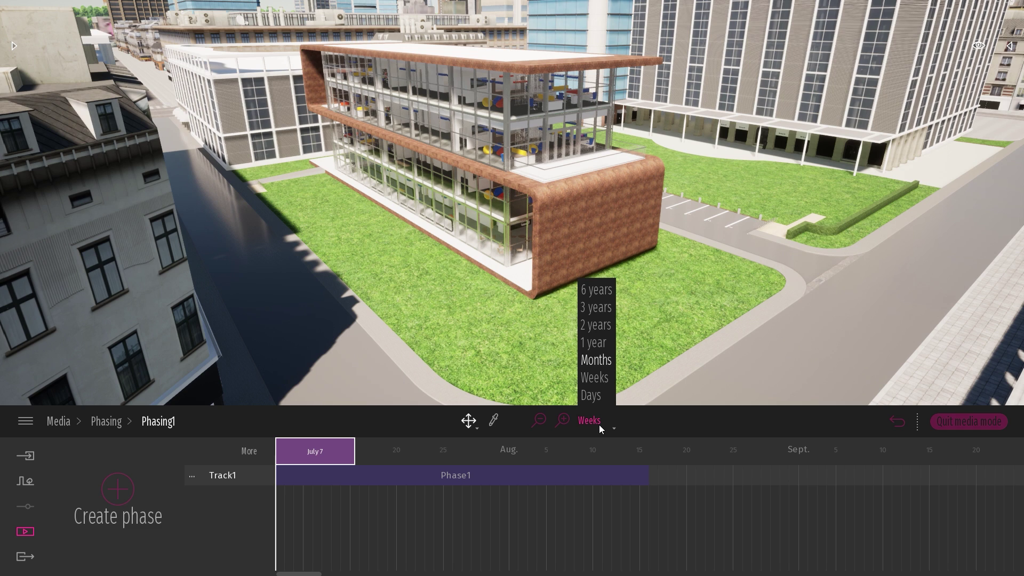
click(591, 394)
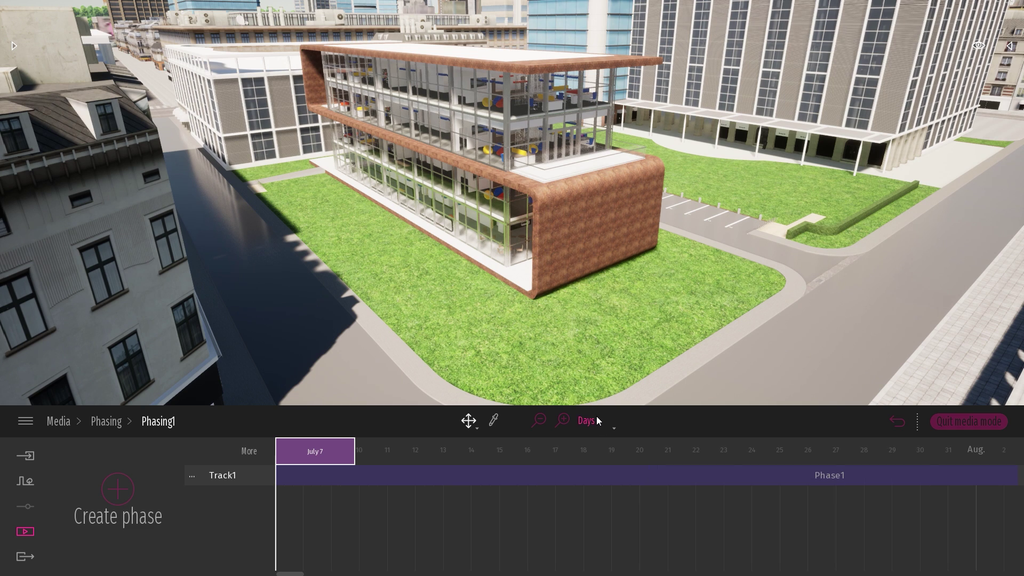
click(597, 419)
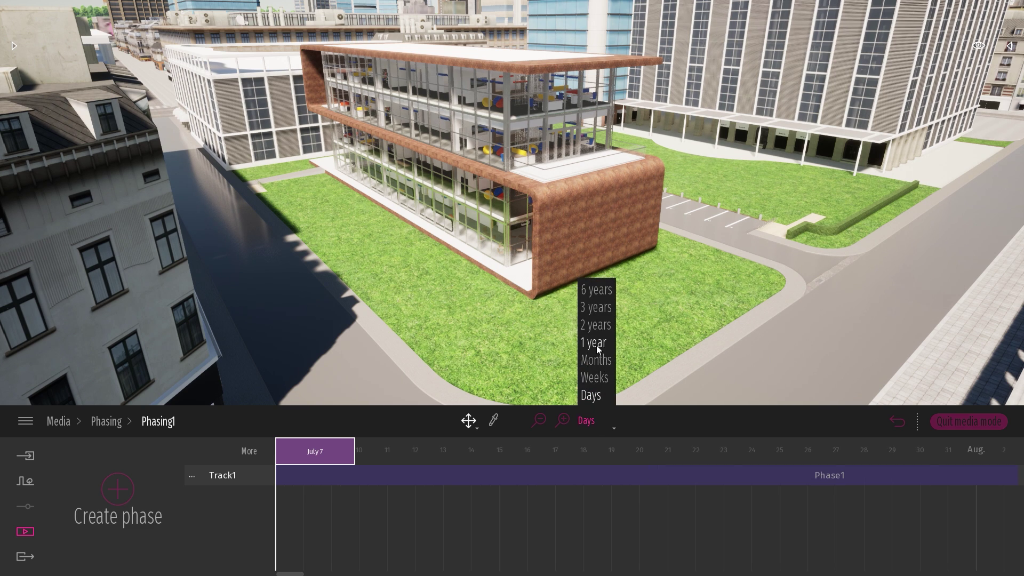
click(598, 349)
click(541, 422)
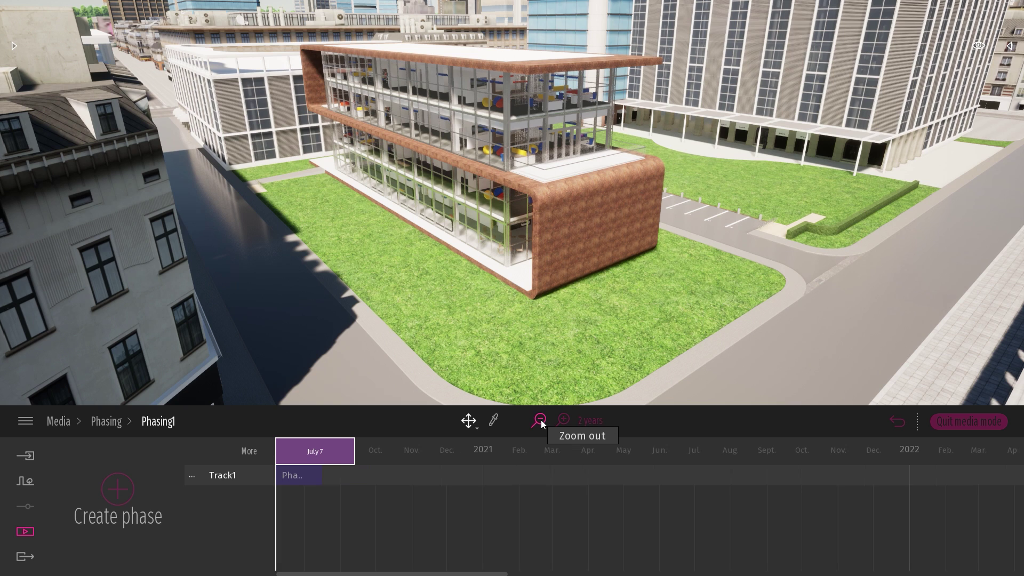
click(563, 419)
click(563, 419)
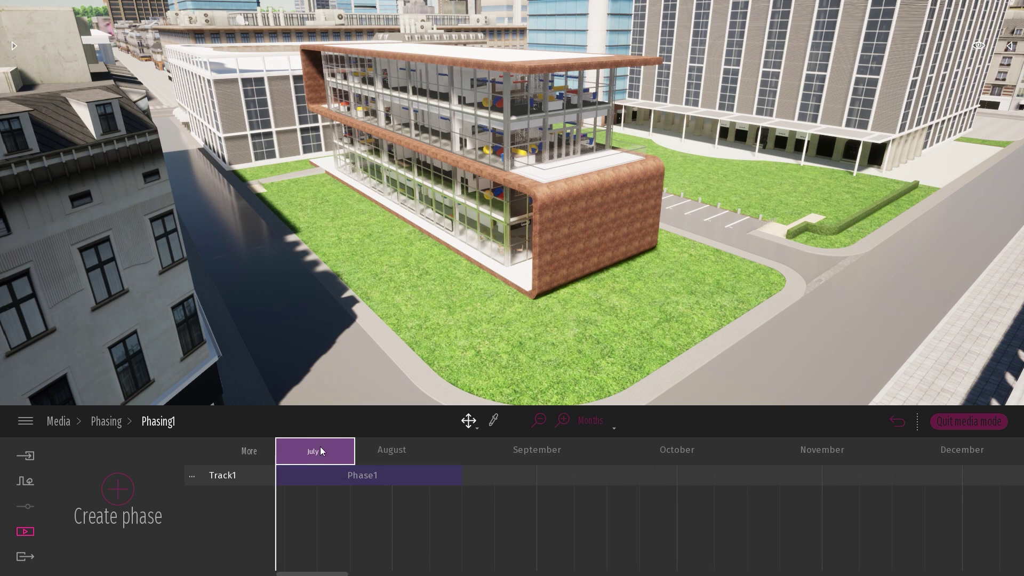
Step: Drag the phasing current date through July and leave it at about July 20
drag(321, 451, 391, 451)
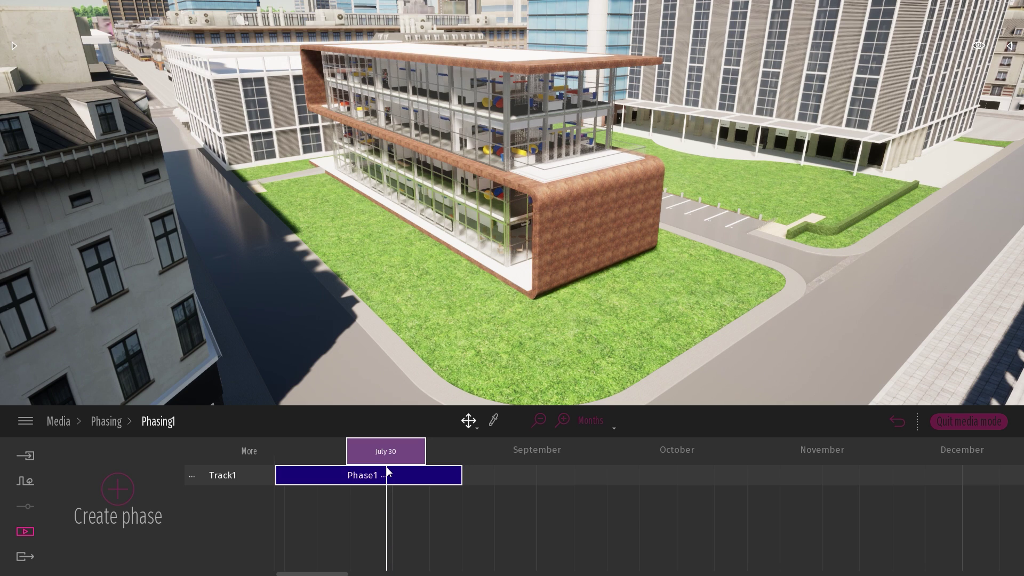
drag(387, 452, 356, 452)
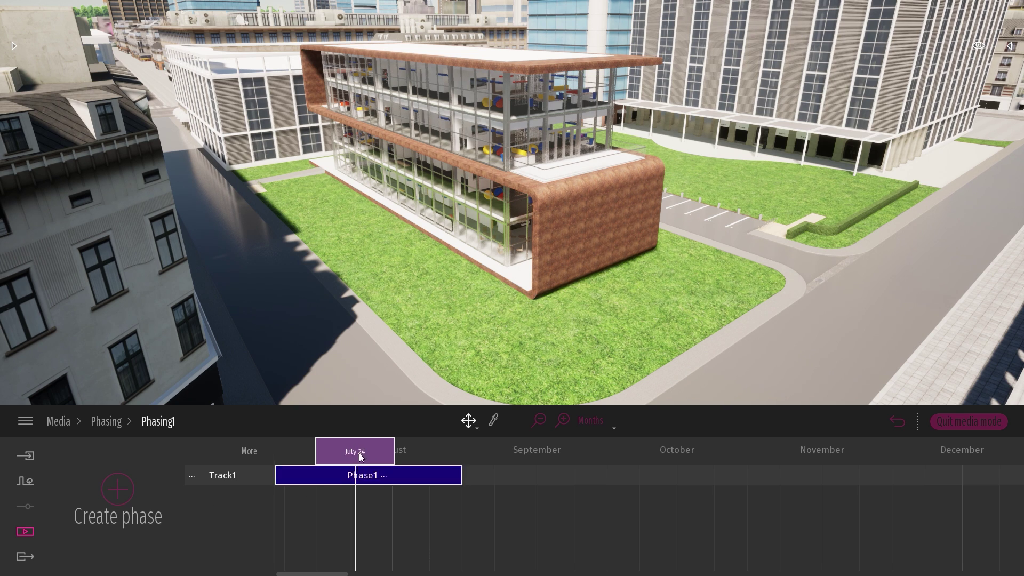
drag(357, 453, 333, 451)
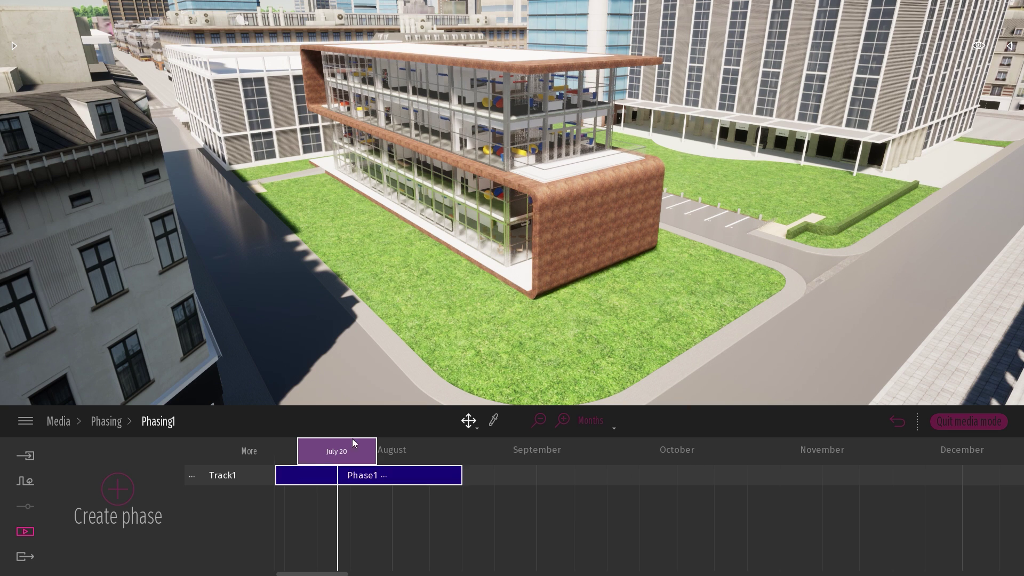
Step: Collapse the Addin hierarchy, expand Addin and S-Office.pln to list layers, and move the date to mid-July
click(1010, 47)
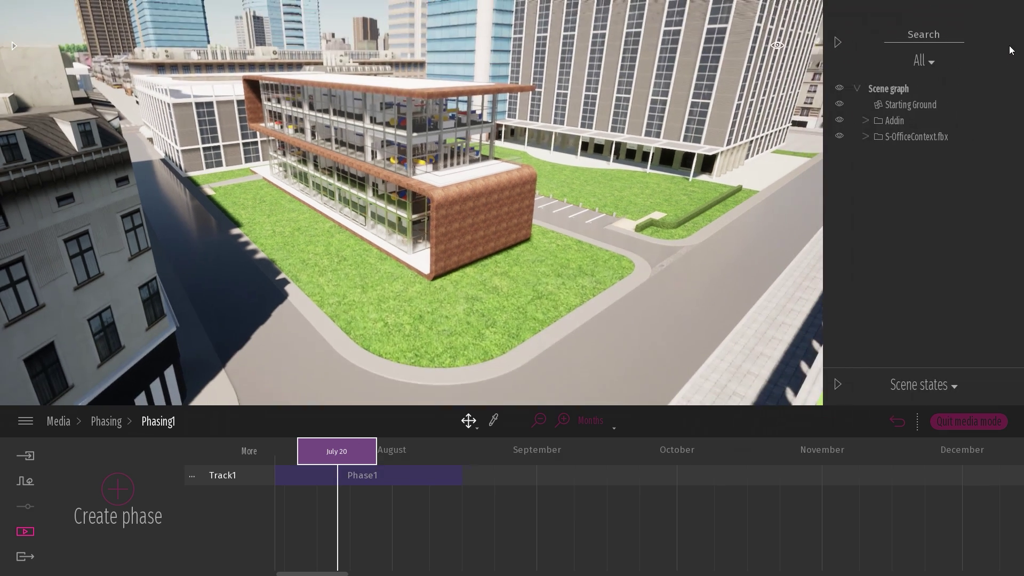
click(864, 121)
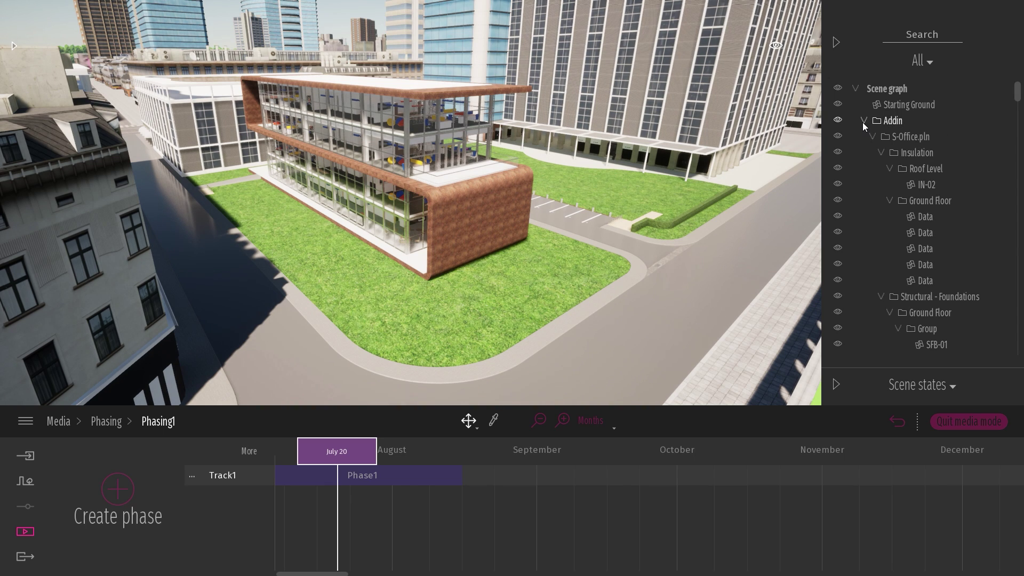
right_click(896, 121)
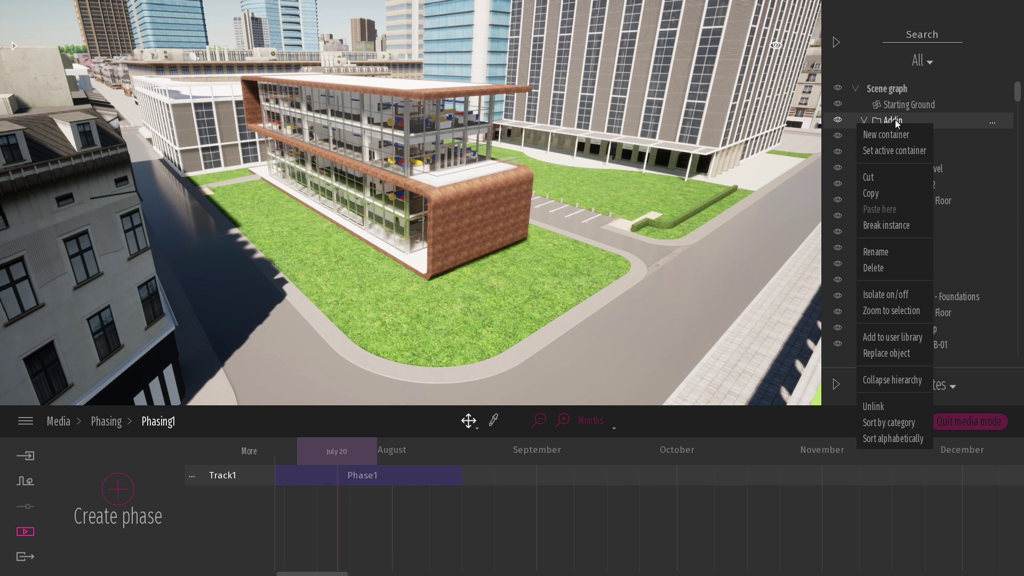
click(888, 381)
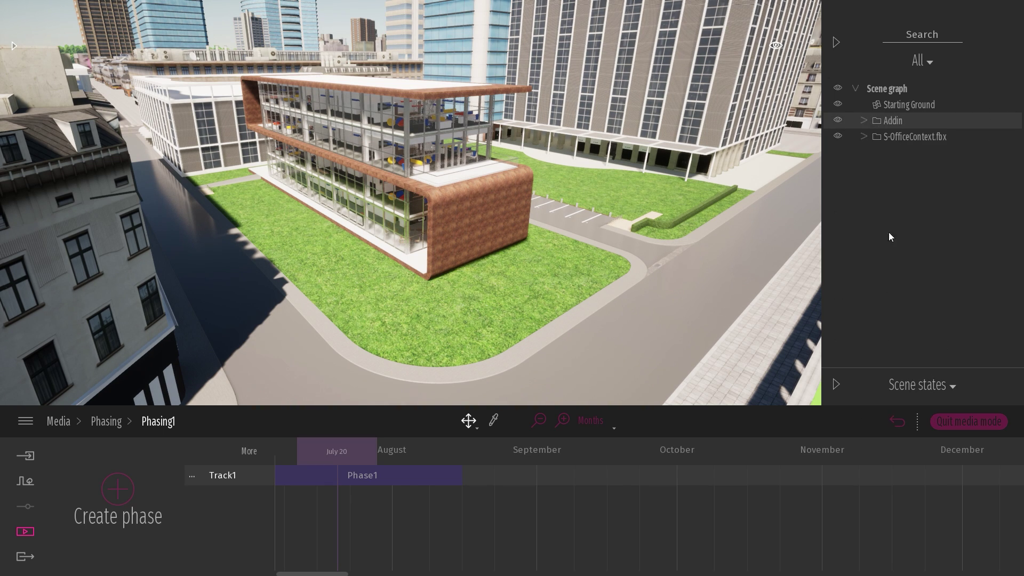
click(865, 121)
click(873, 137)
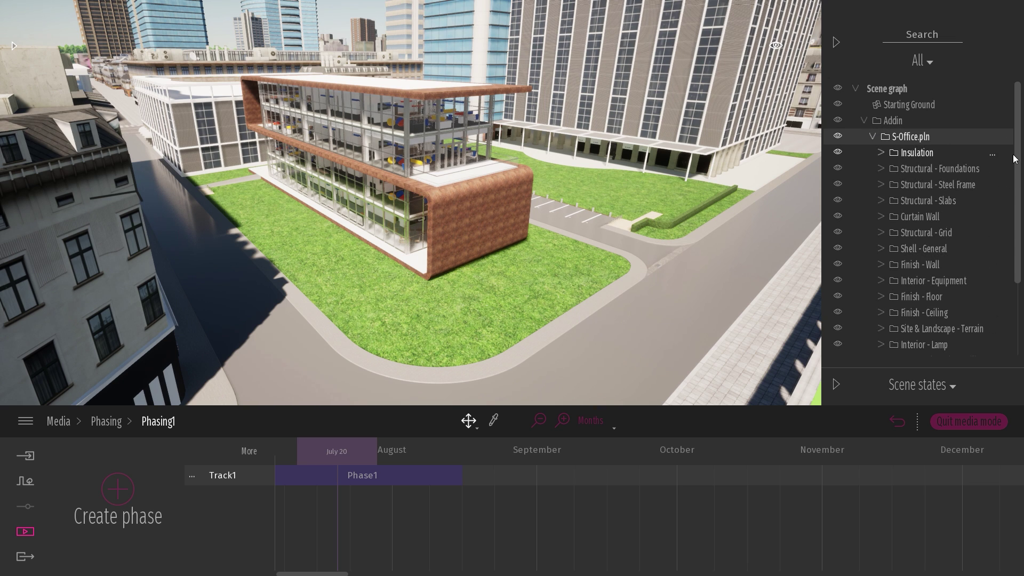
scroll(961, 144, down, 1)
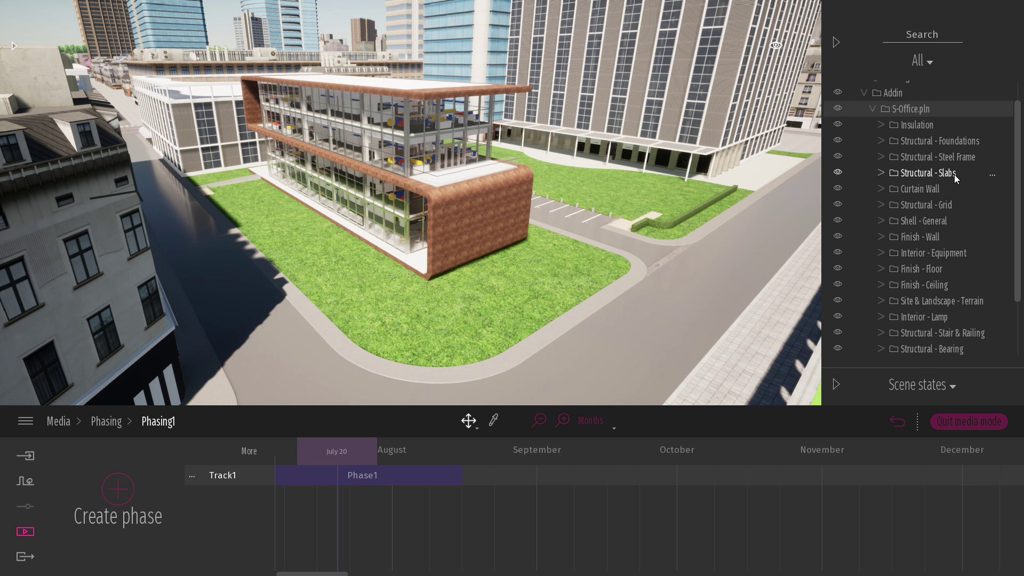
drag(337, 451, 325, 451)
click(347, 472)
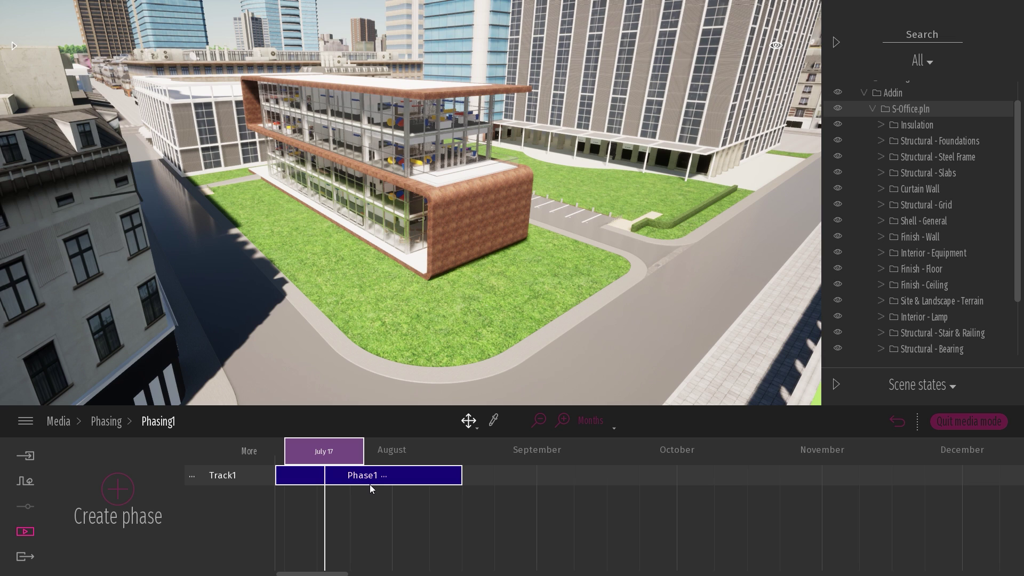
Step: For Phase1, hide S-Office.pln and show Site & Landscape - Terrain and Site & Landscape - General
click(680, 283)
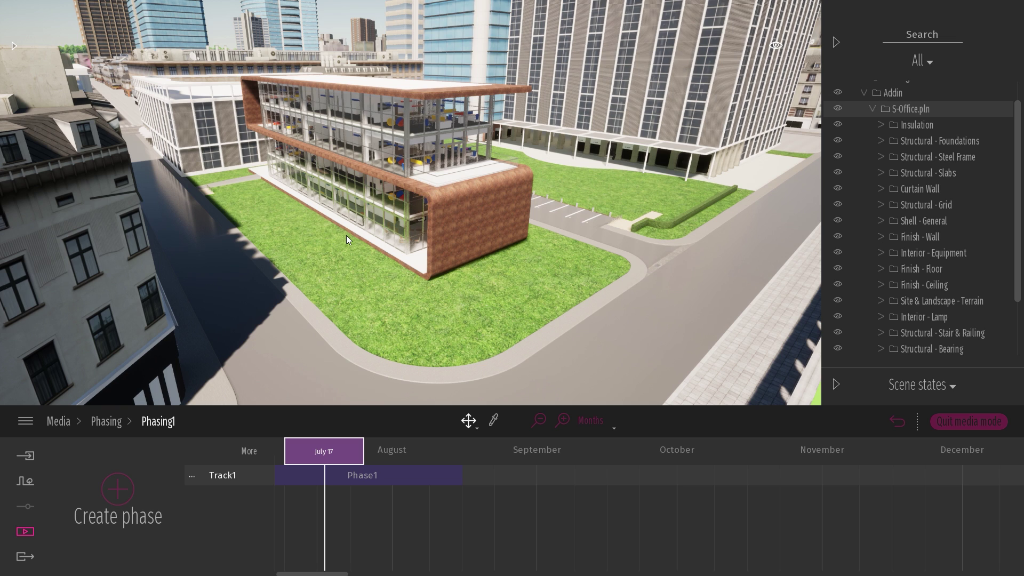
click(304, 475)
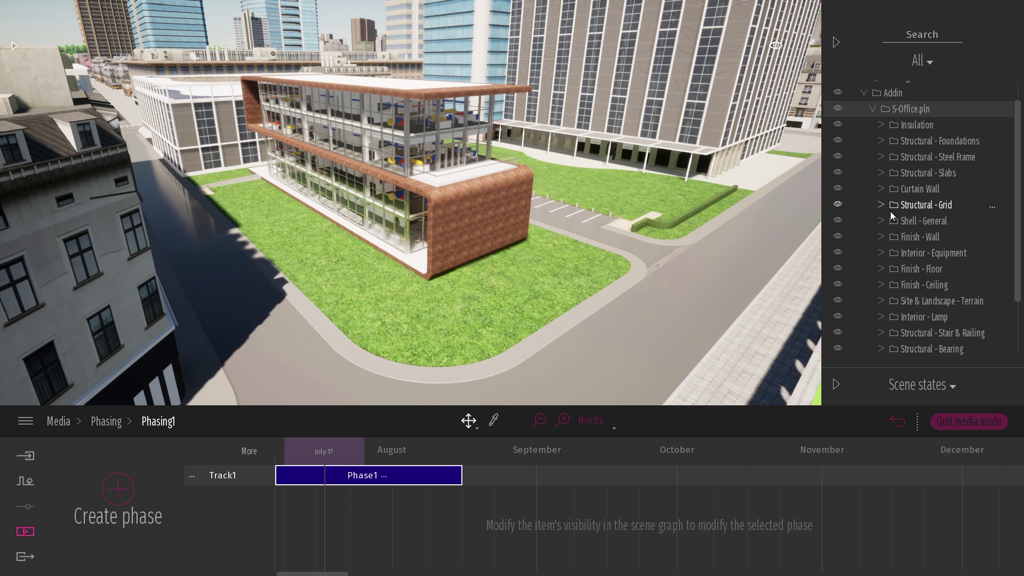
click(837, 108)
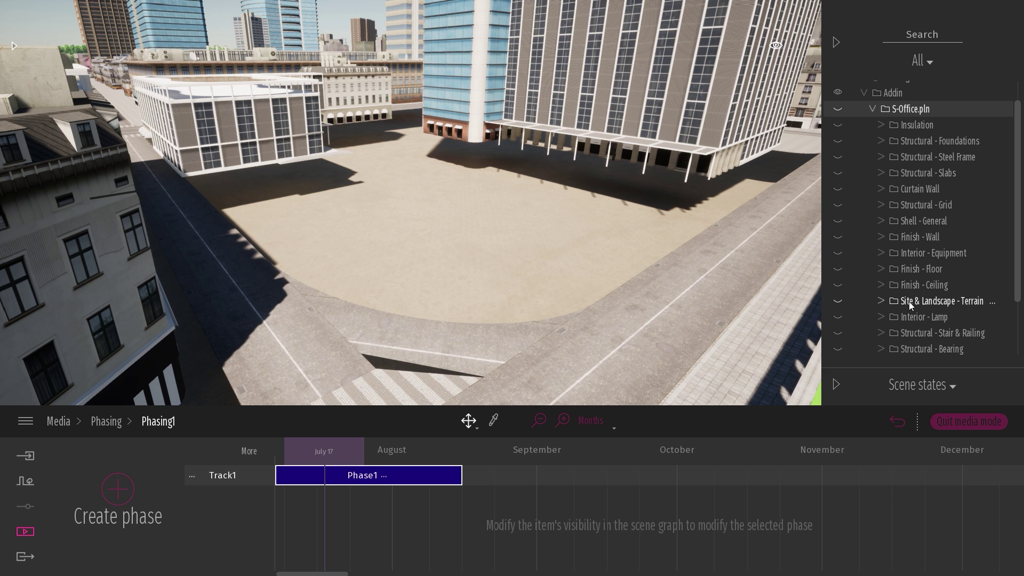
click(838, 300)
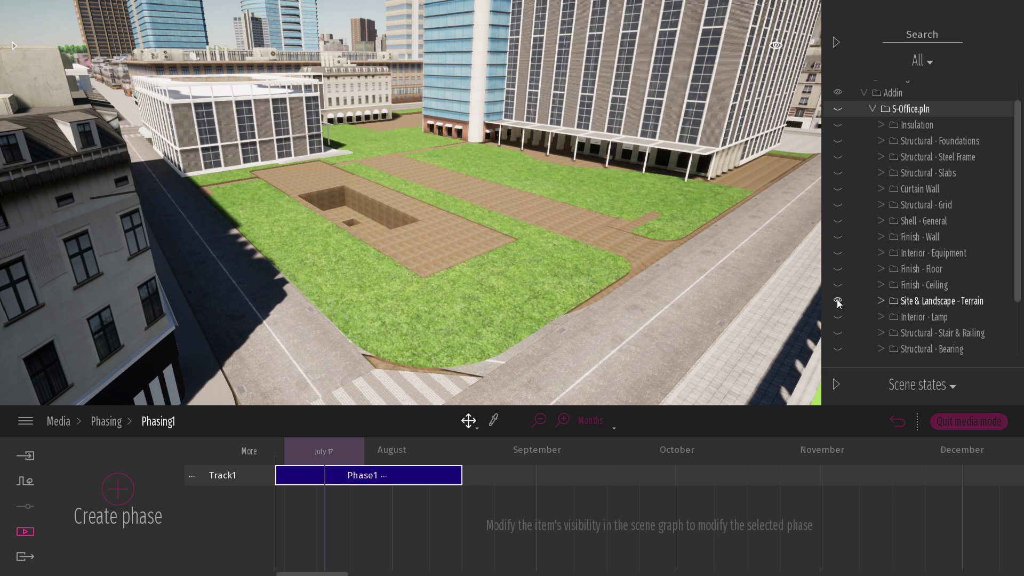
scroll(953, 300, down, 3)
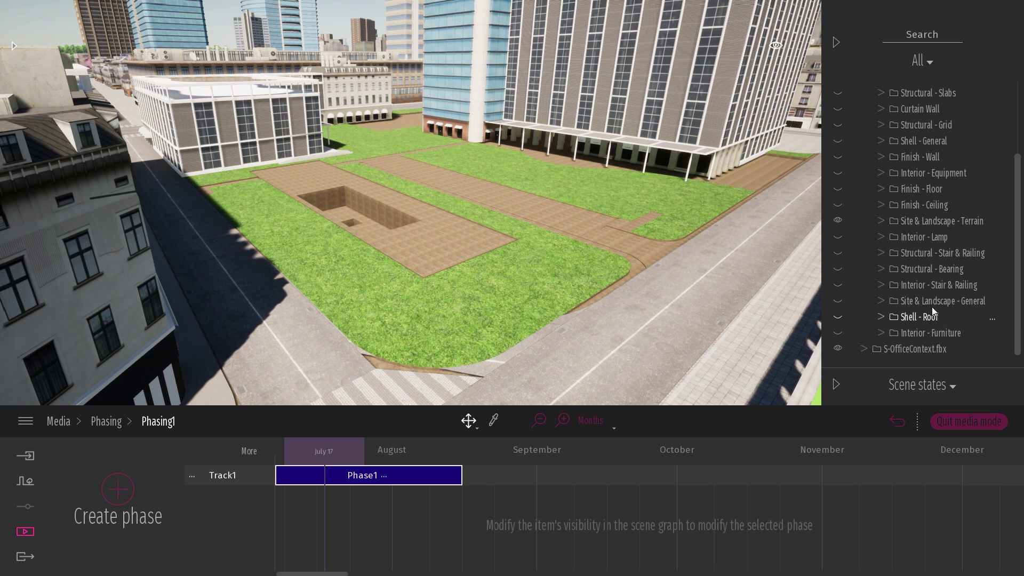
click(839, 301)
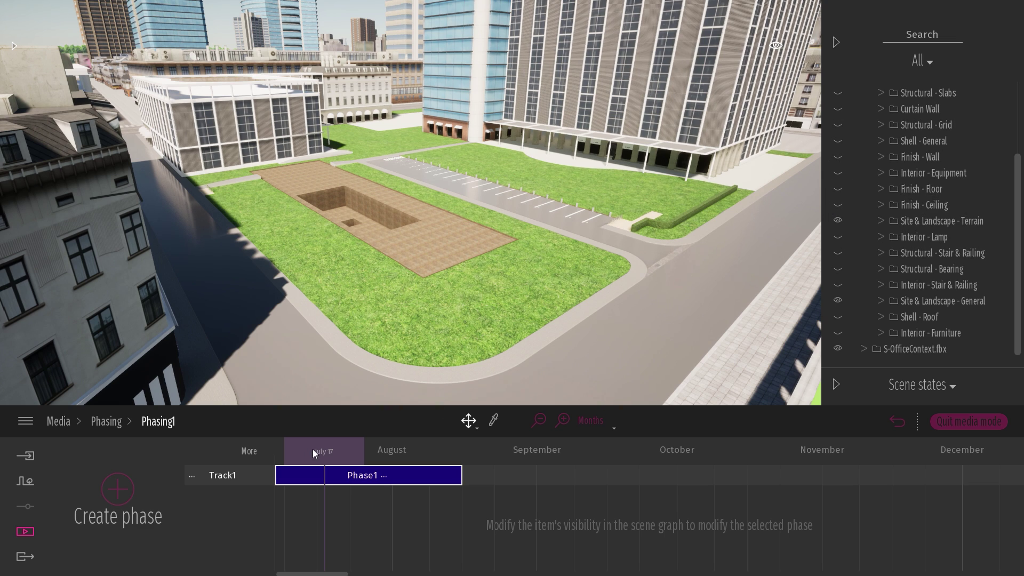
drag(313, 449, 337, 450)
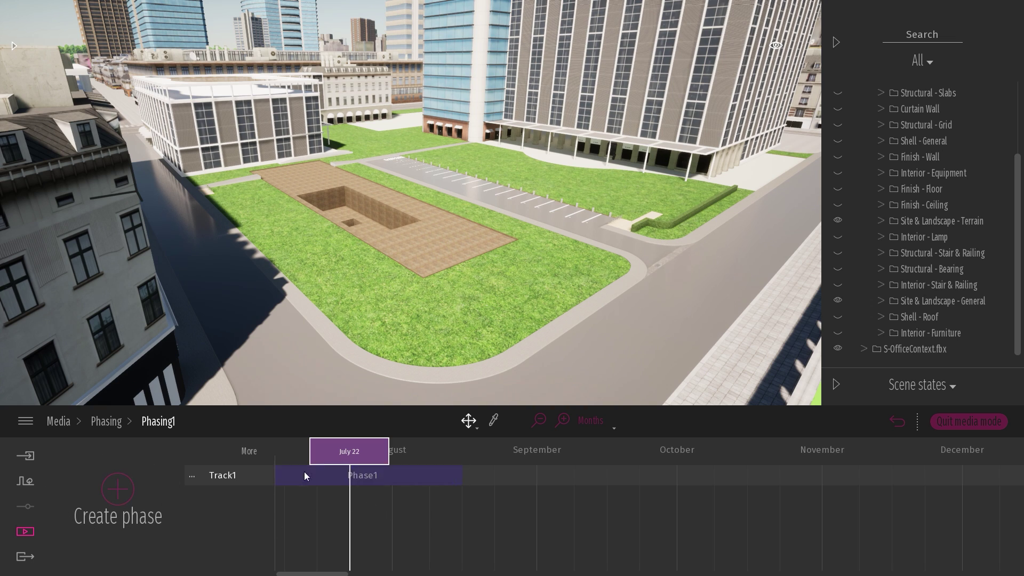
Step: Add Phase2 after Phase1 on Track1 with the Structural - Foundations layer made visible
click(336, 476)
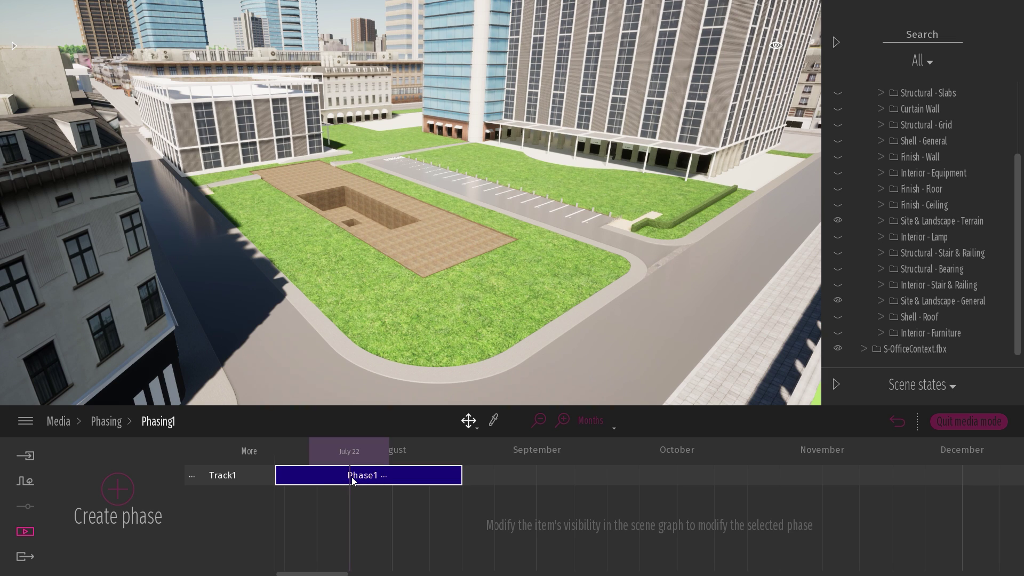
click(117, 488)
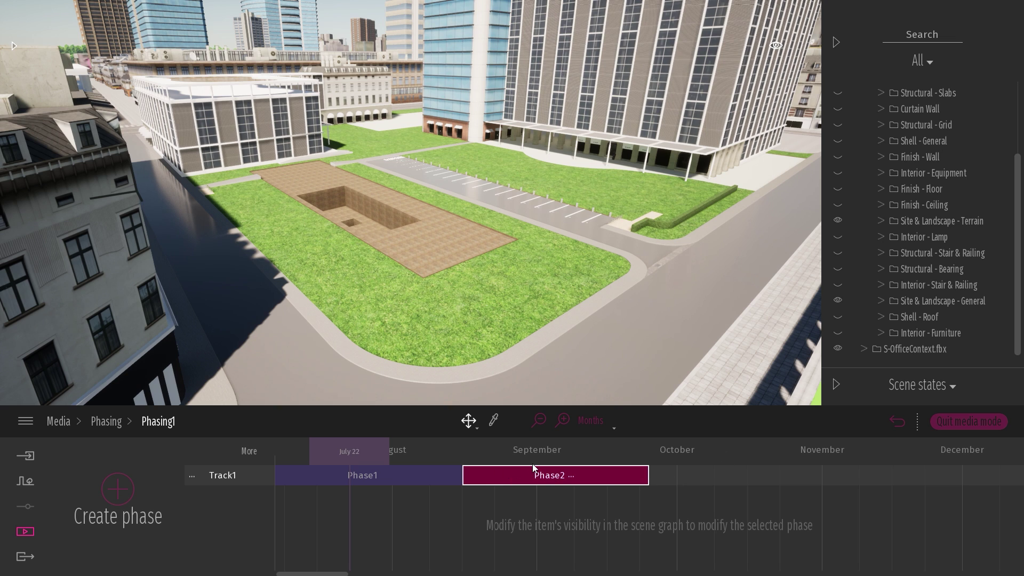
scroll(977, 226, up, 3)
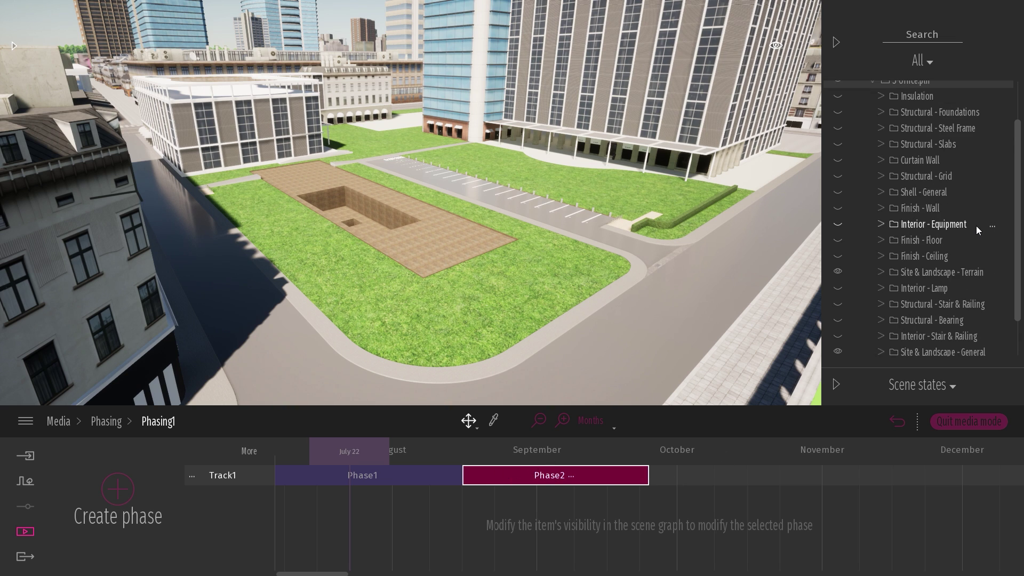
click(838, 114)
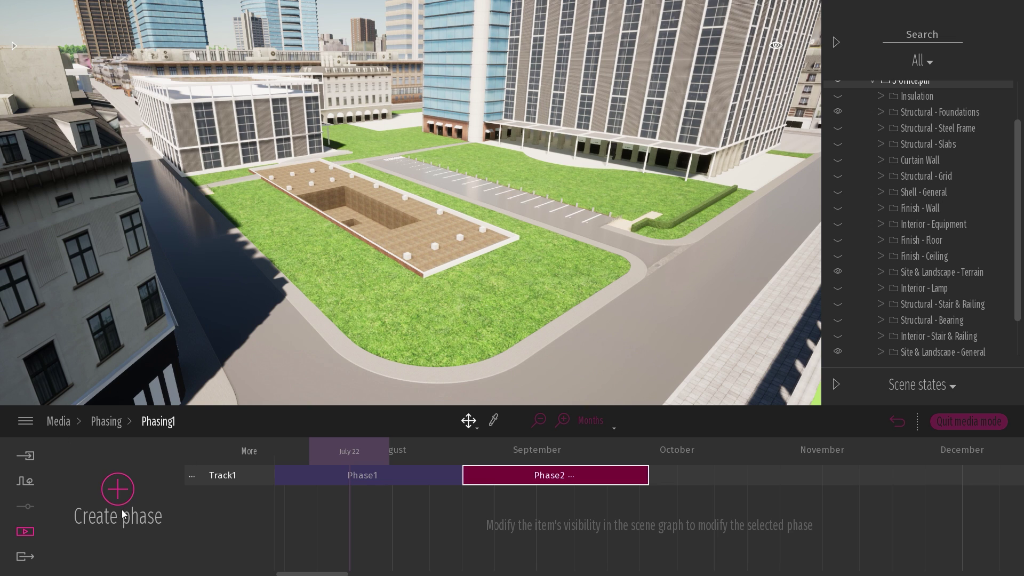
Step: Add Phase3 showing Structural - Slabs except the Roof Level, 3rd Floor and 2nd Floor slabs, then preview the phases
click(118, 490)
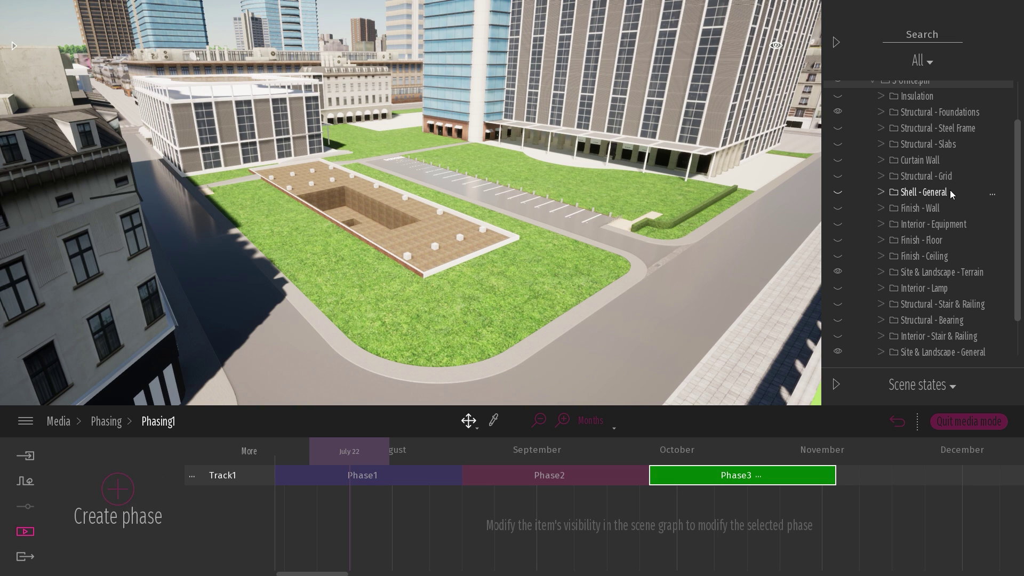
click(838, 144)
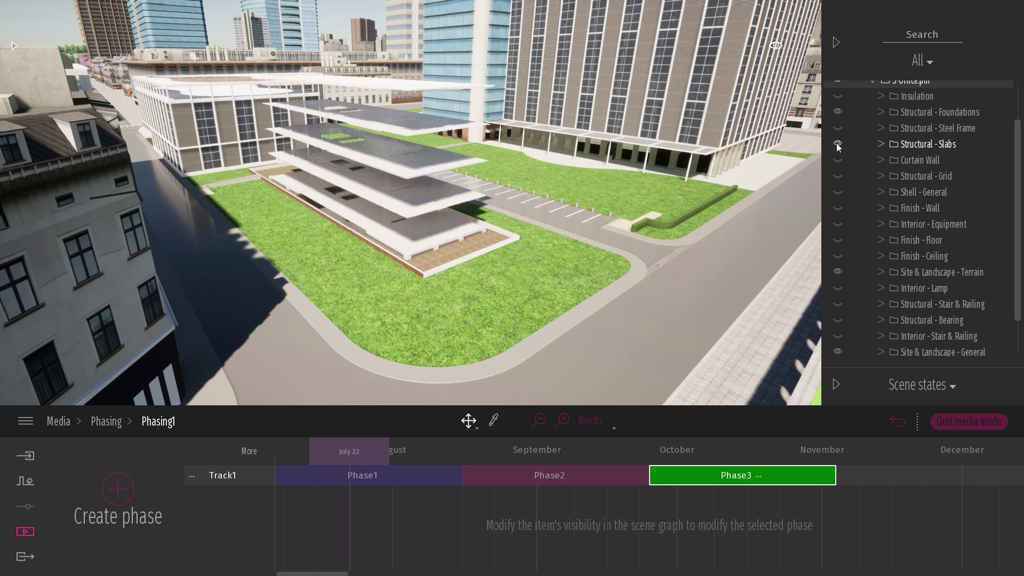
click(881, 144)
drag(392, 93, 433, 321)
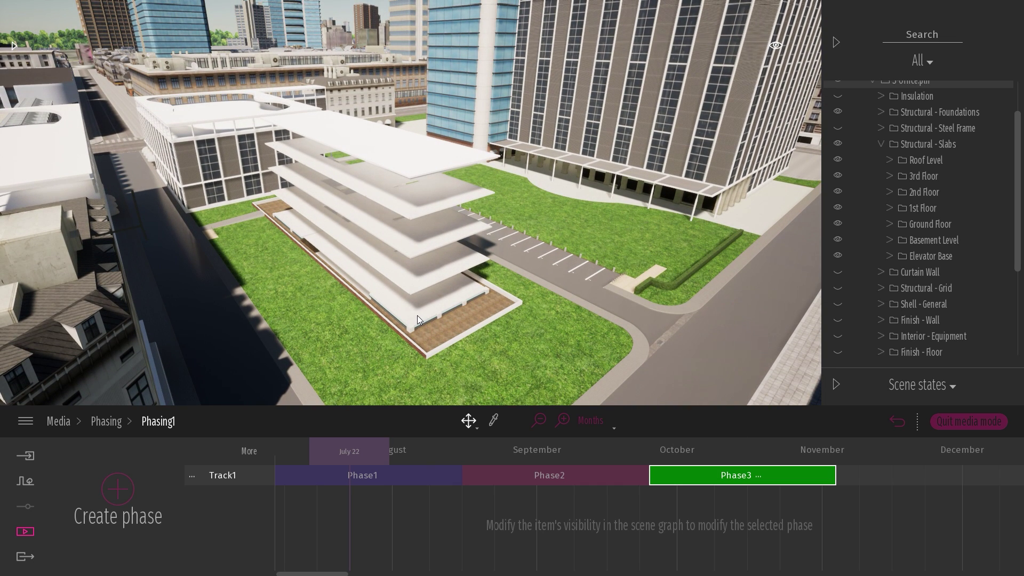
click(838, 161)
click(839, 176)
click(838, 192)
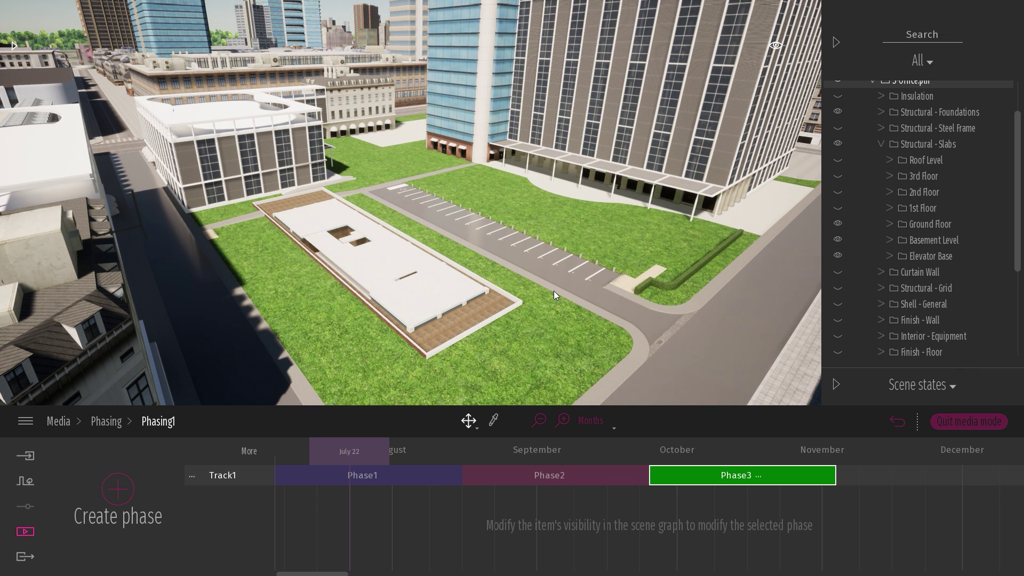
drag(554, 290, 363, 327)
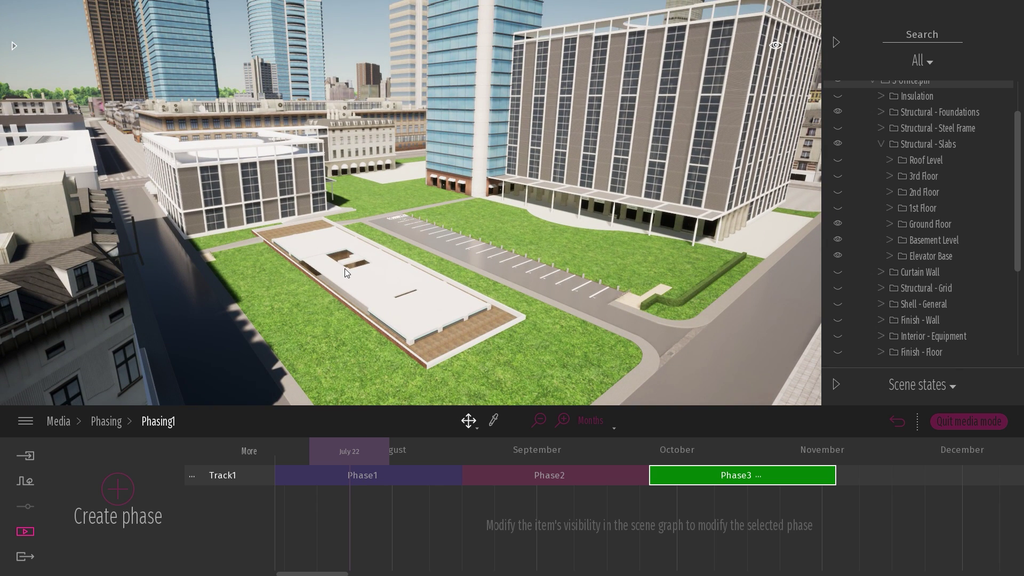
drag(361, 451, 728, 476)
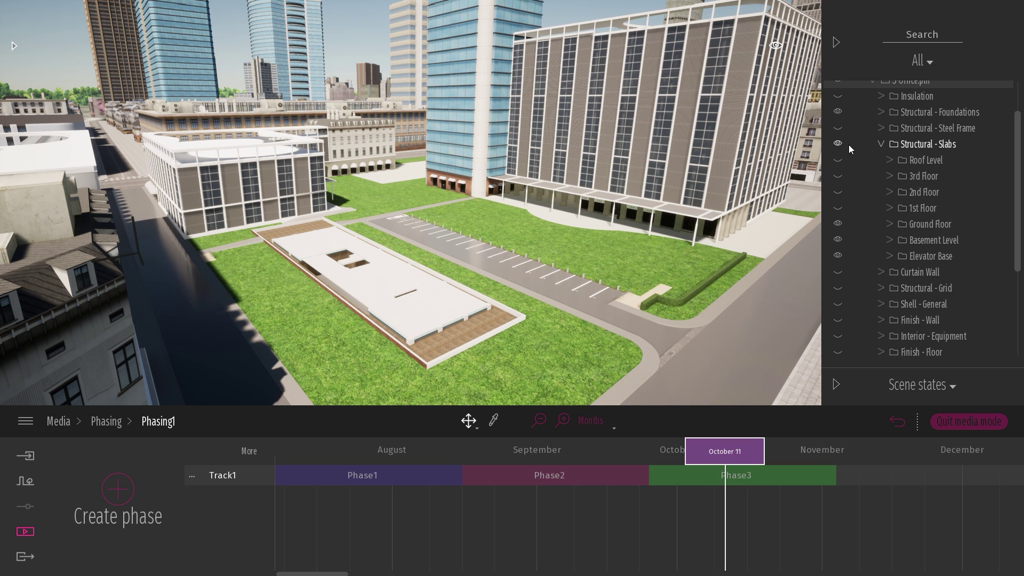
Step: Preview the structural steel frame from above, hide it again, and select Phase3
click(839, 127)
drag(584, 279, 536, 286)
mouse_move(579, 145)
mouse_down()
mouse_move(581, 160)
mouse_move(579, 144)
mouse_up()
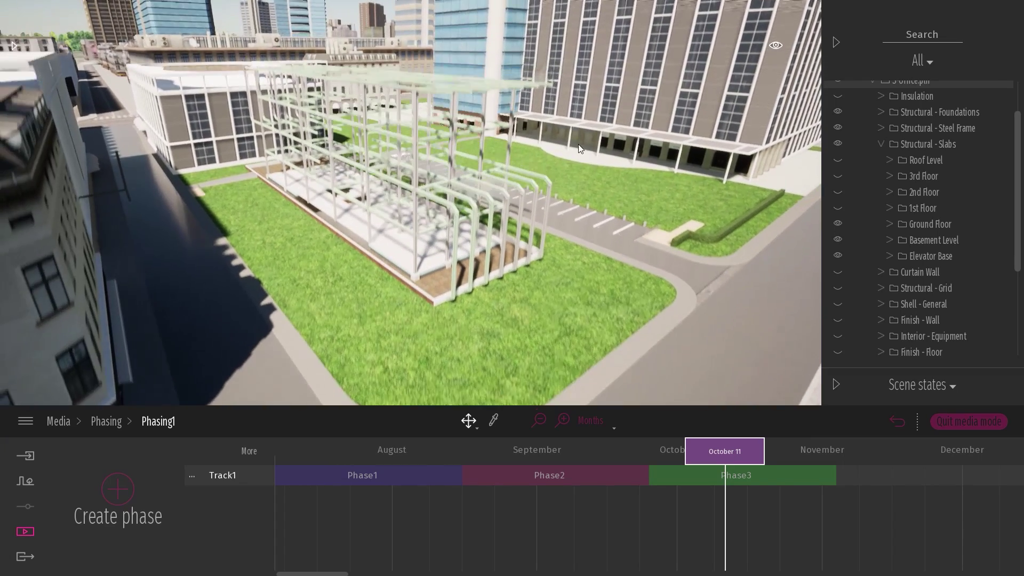
click(838, 131)
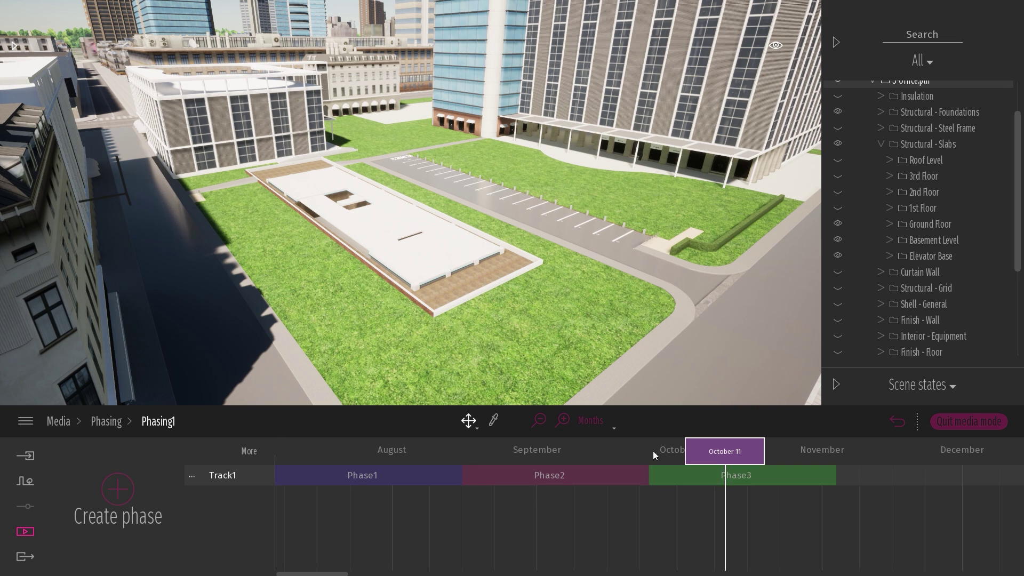
click(707, 480)
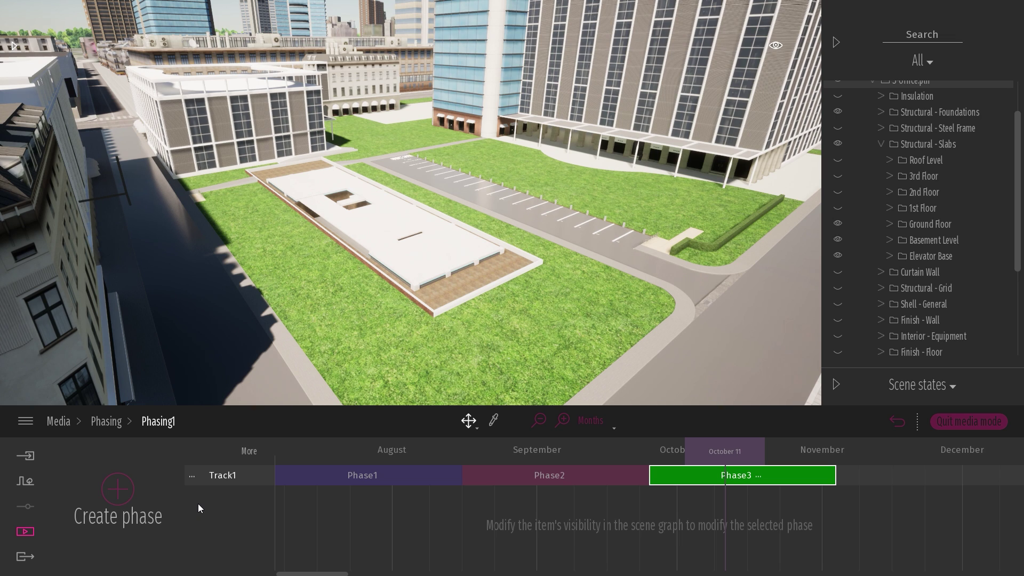
click(192, 476)
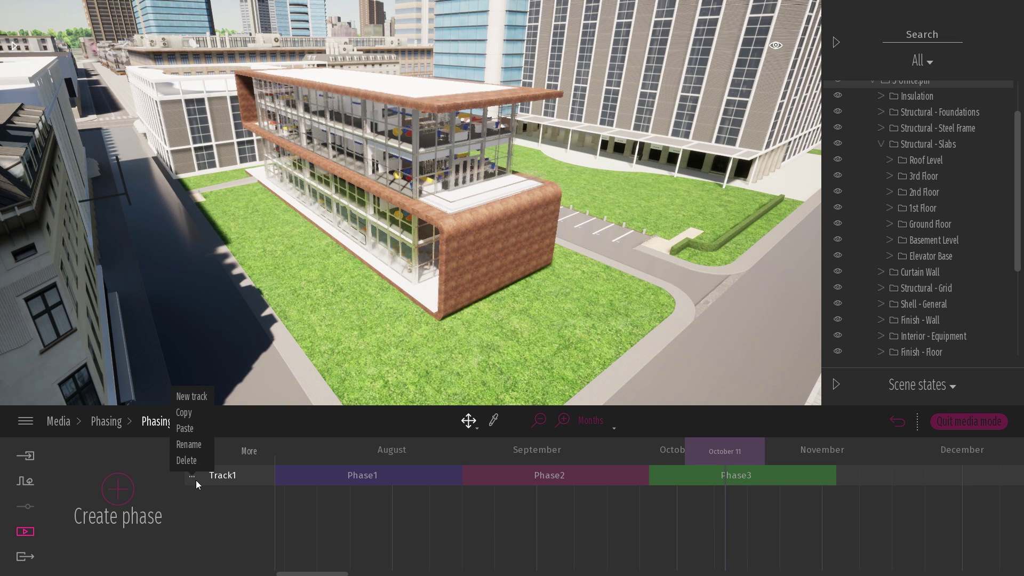
click(197, 397)
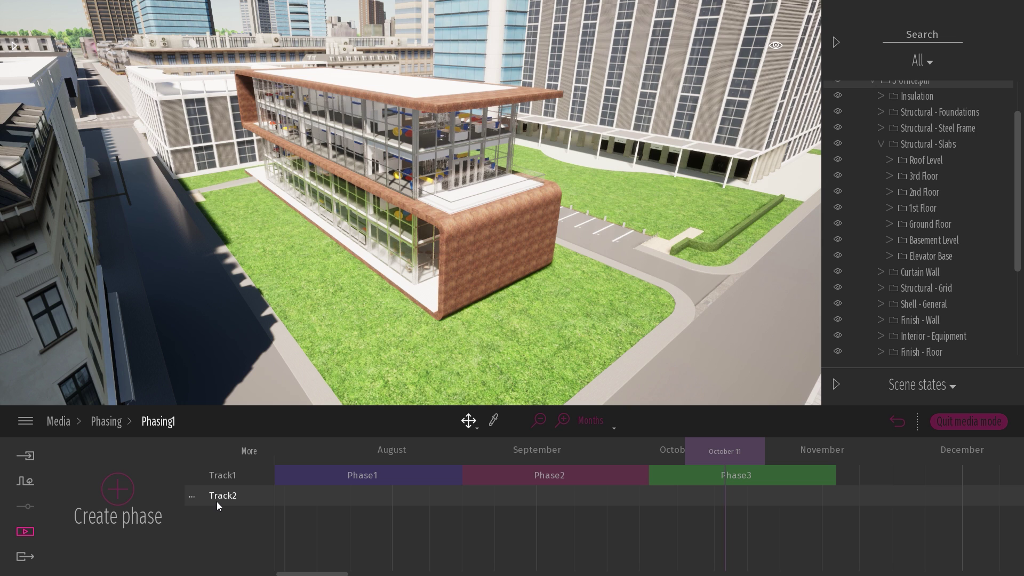
click(192, 497)
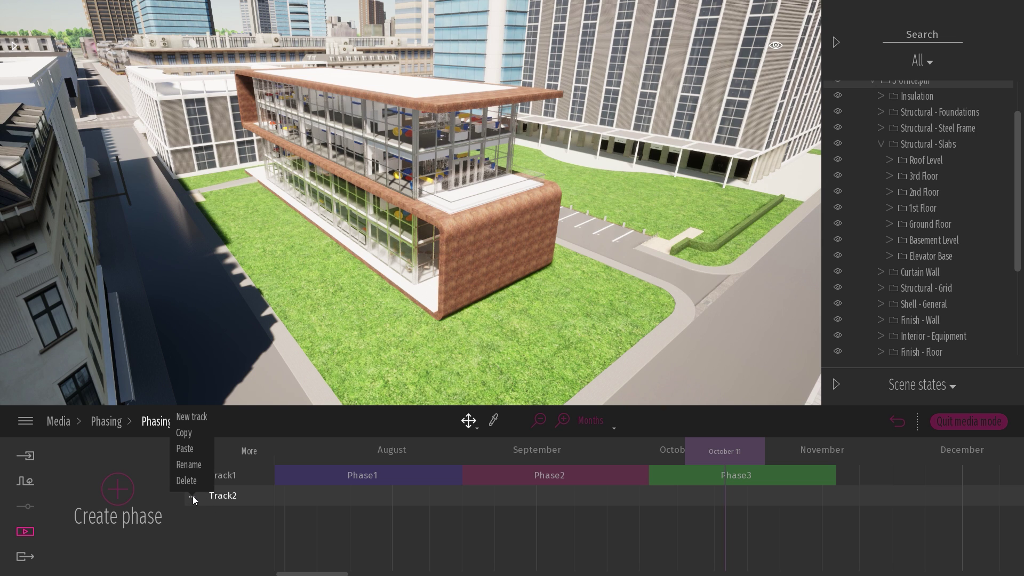
click(192, 481)
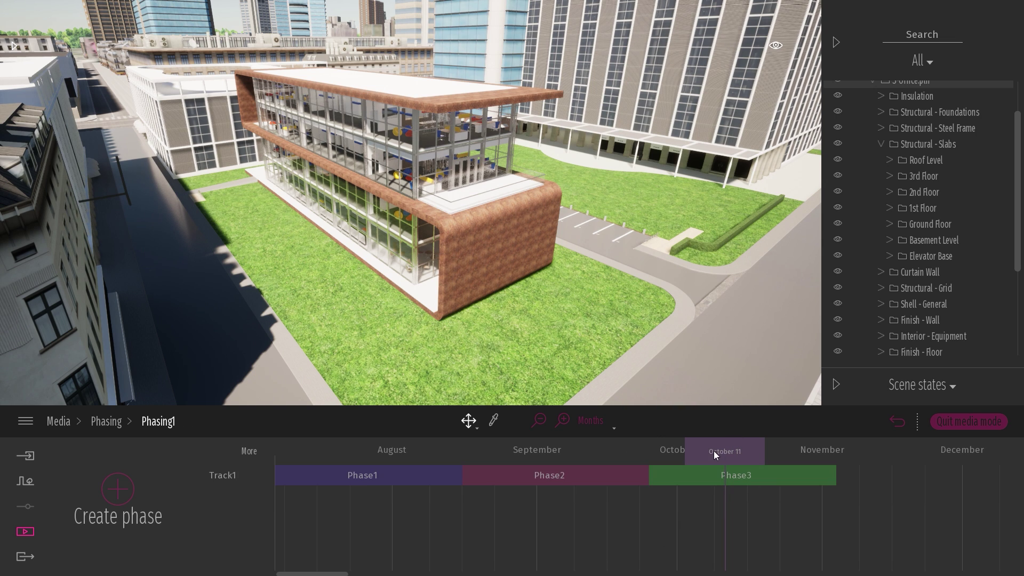
drag(675, 451, 687, 449)
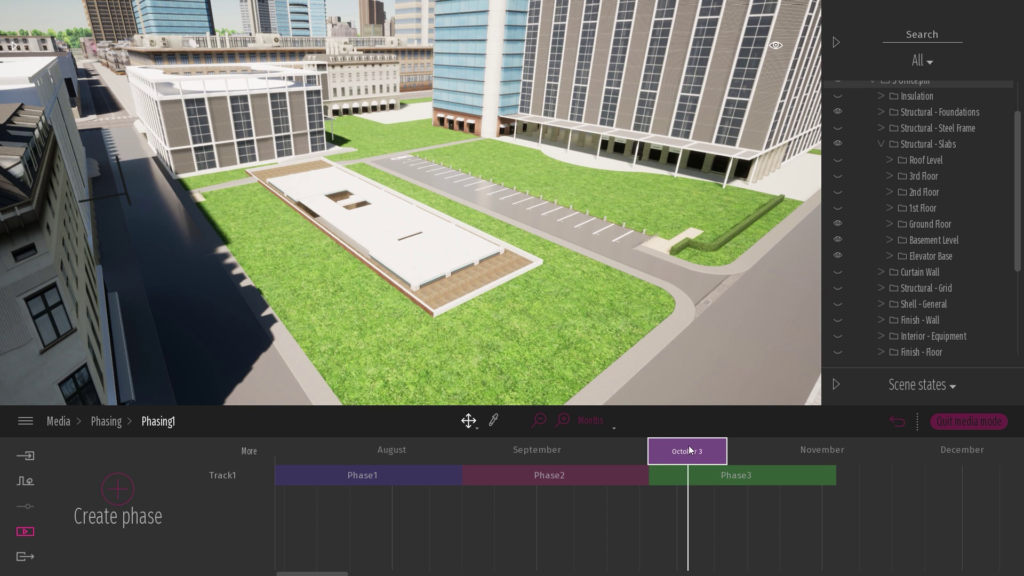
Step: Set the timeline to October 4 and create Phase4 on a new second track
drag(689, 446, 698, 448)
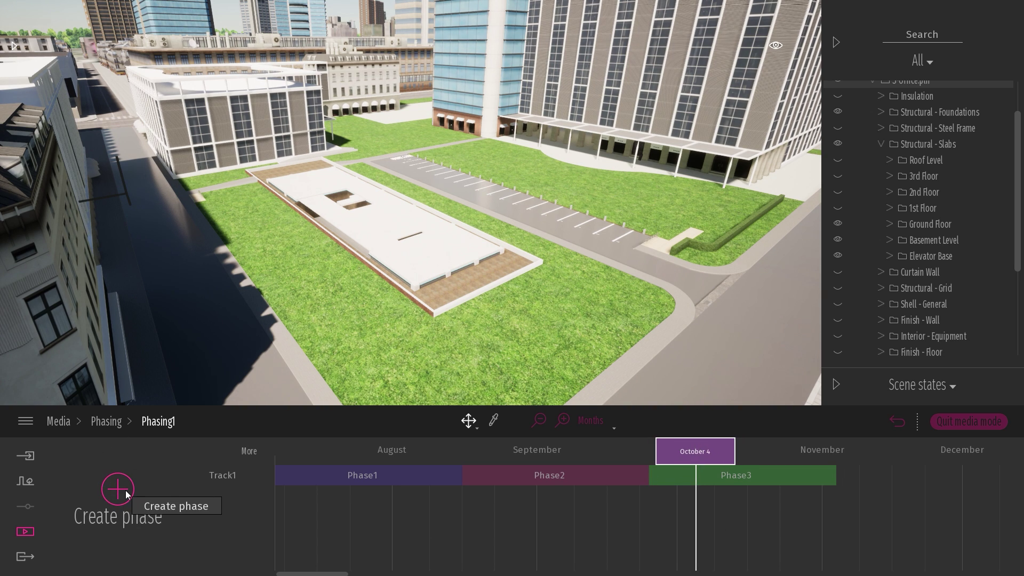
click(684, 480)
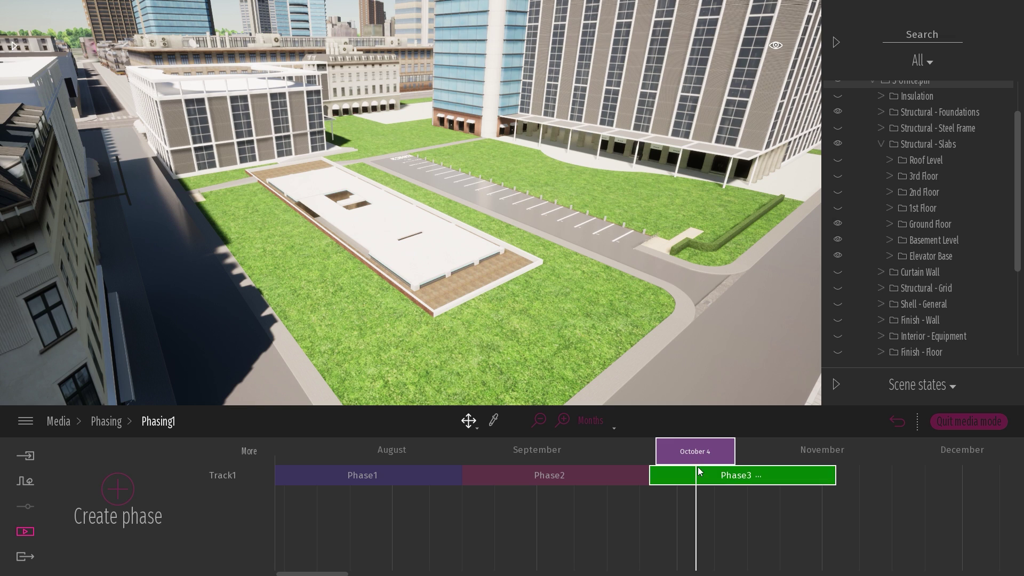
click(640, 478)
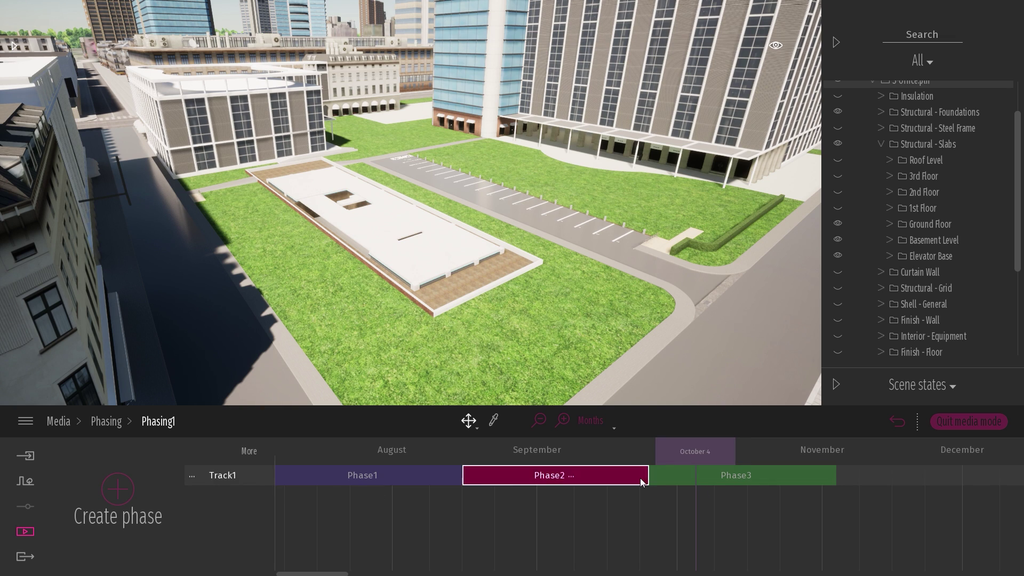
click(703, 486)
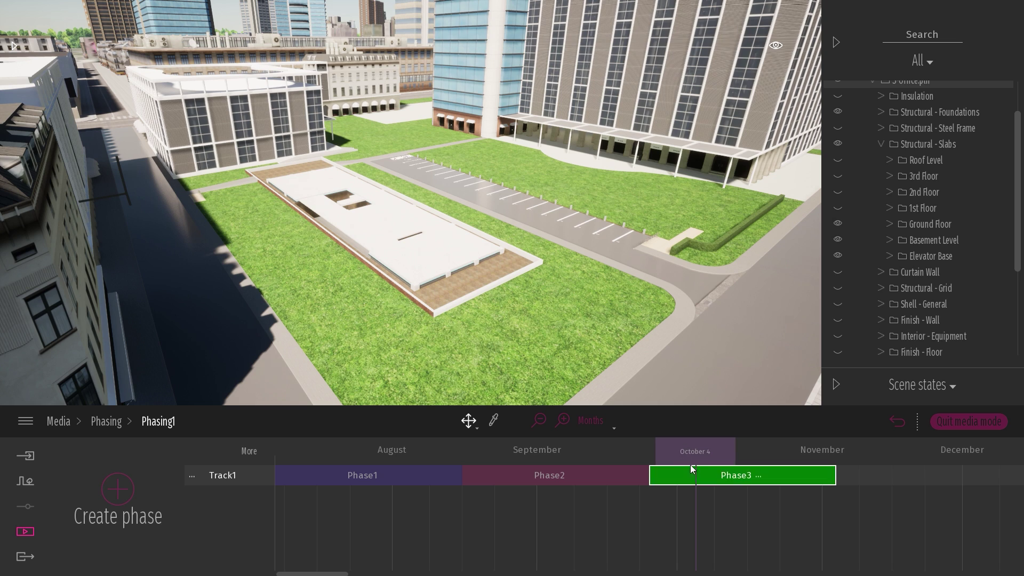
click(708, 444)
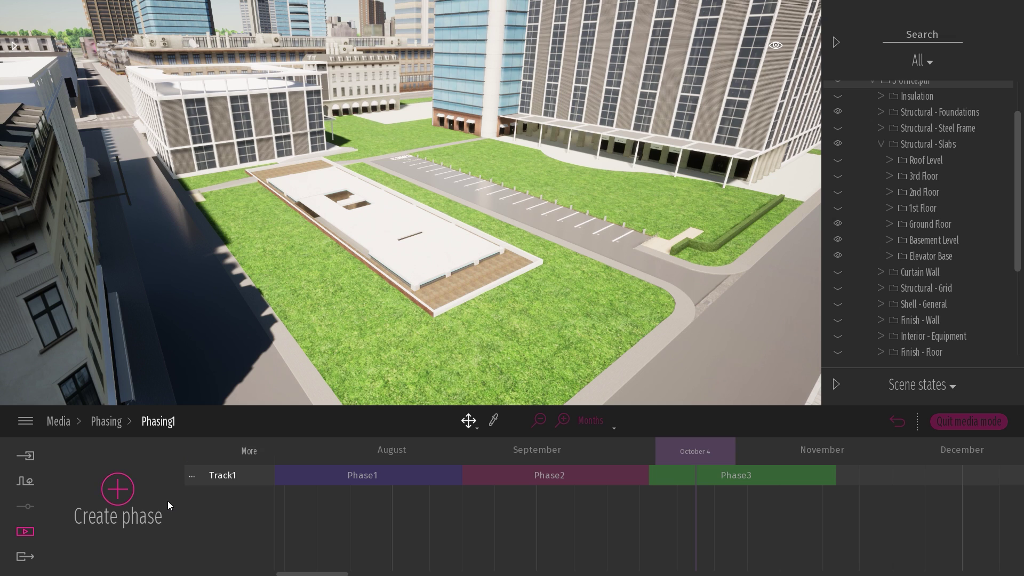
click(117, 483)
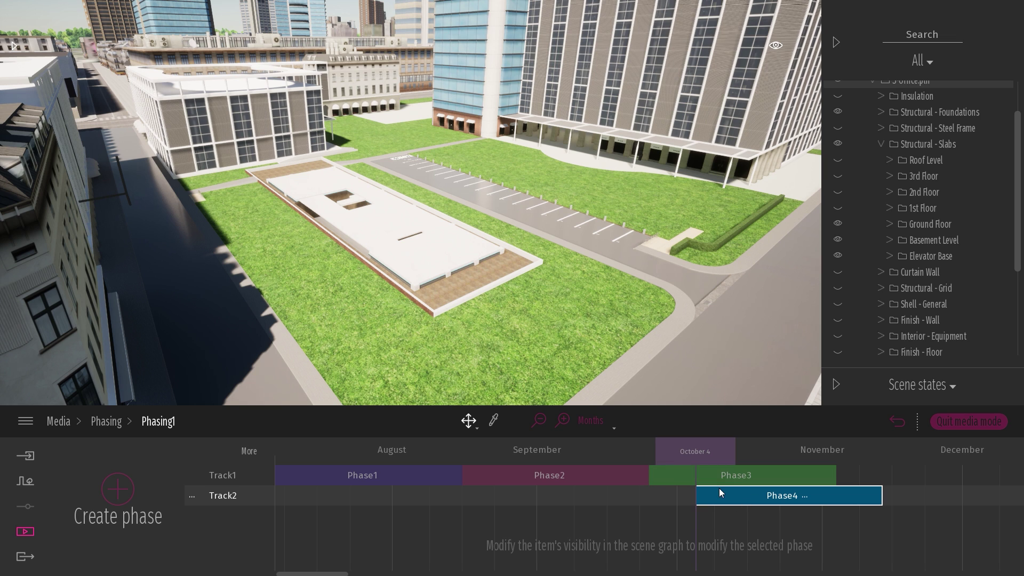
Step: Rename Track2 to 'Steel frame'
right_click(217, 496)
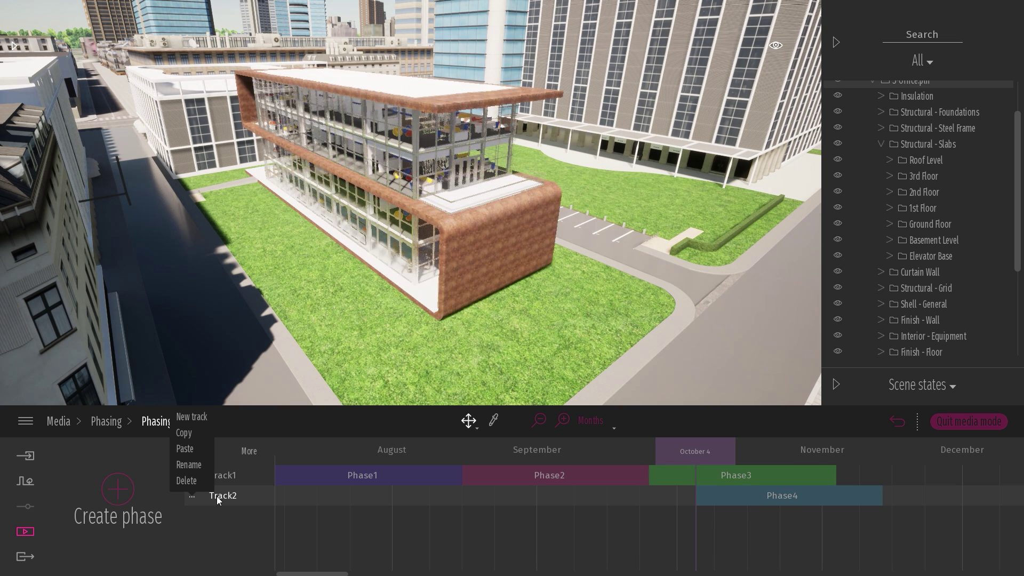
click(190, 465)
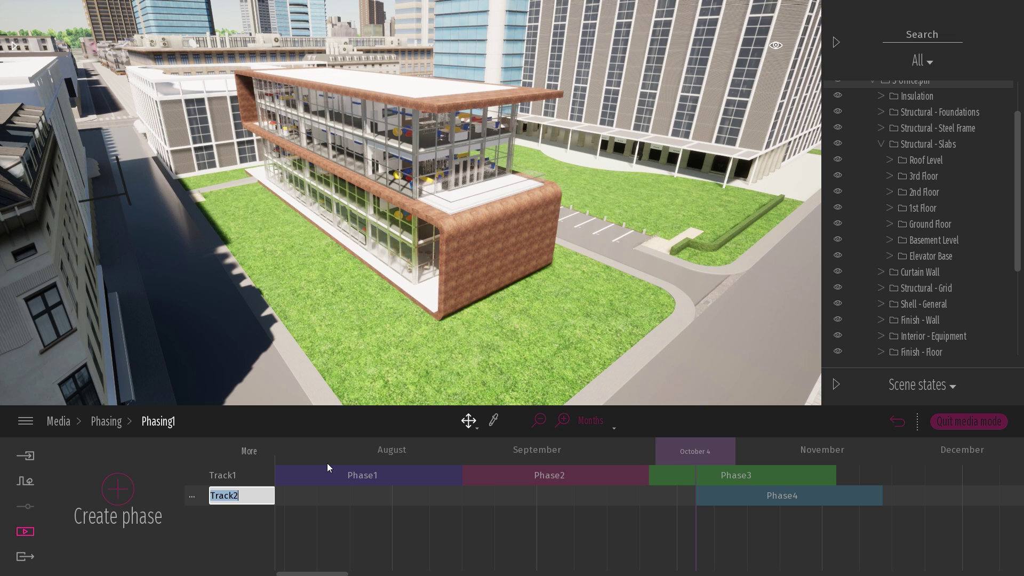
text(Steel frame)
key(Return)
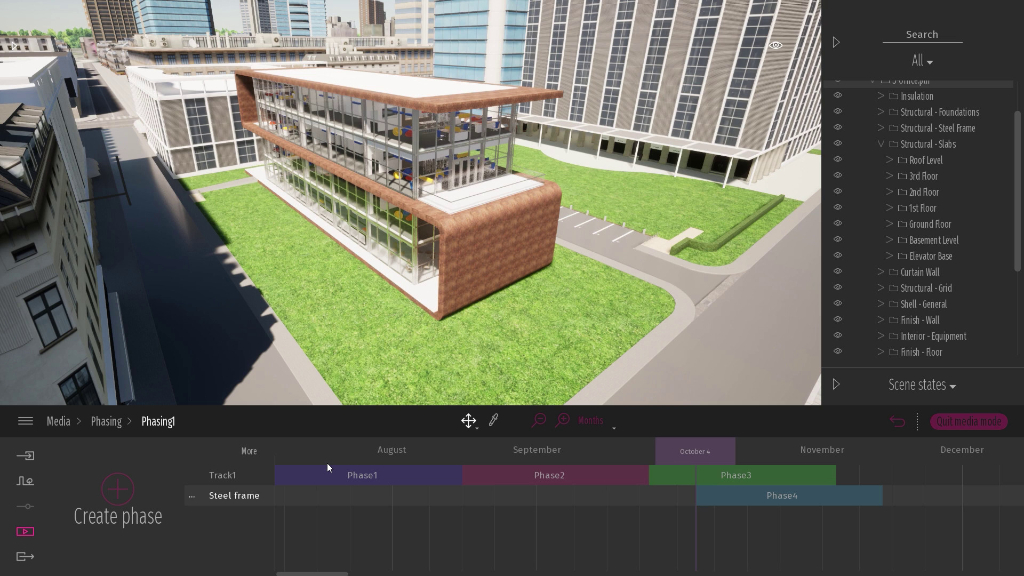
Step: Zoom the timeline to one year and move Phase4 to start where Phase3 ends
click(540, 421)
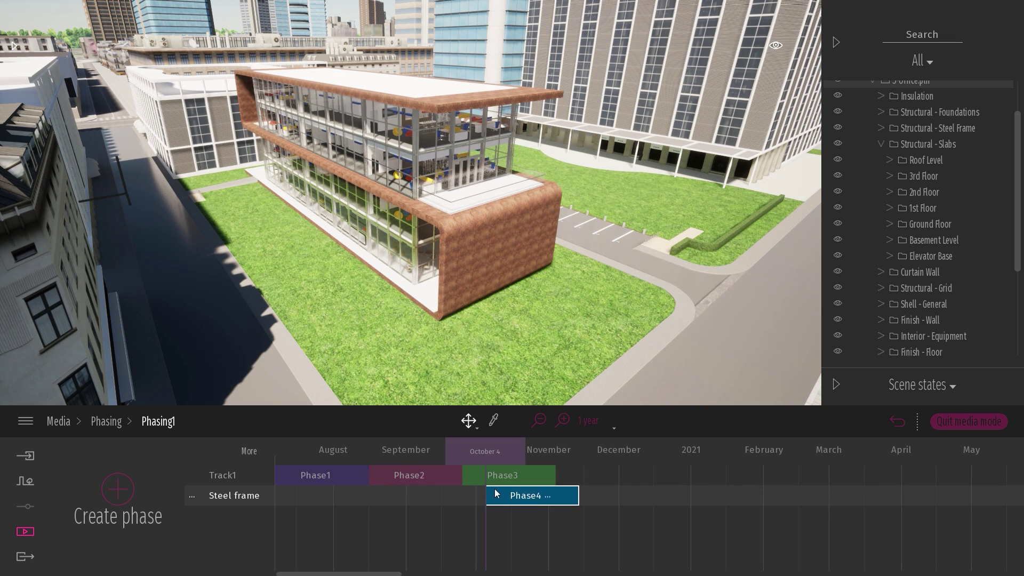
drag(495, 496, 560, 497)
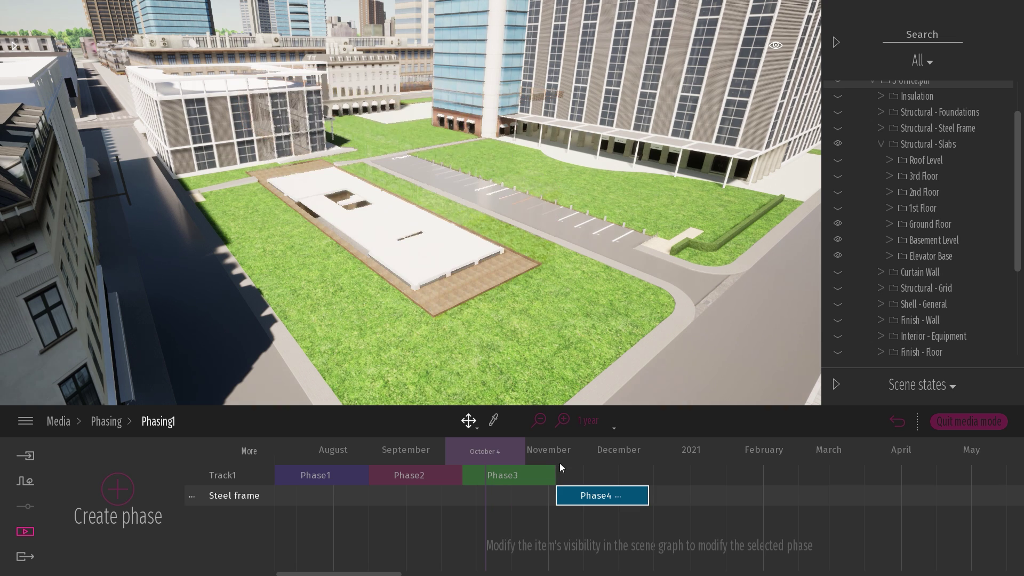
drag(481, 456, 398, 453)
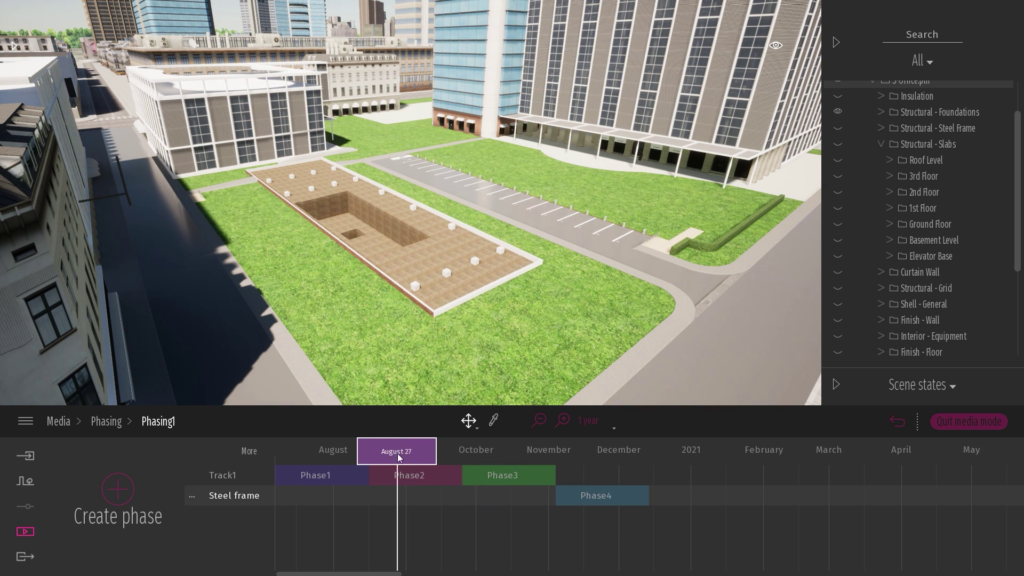
mouse_move(566, 497)
mouse_down()
mouse_move(472, 492)
mouse_move(562, 498)
mouse_up()
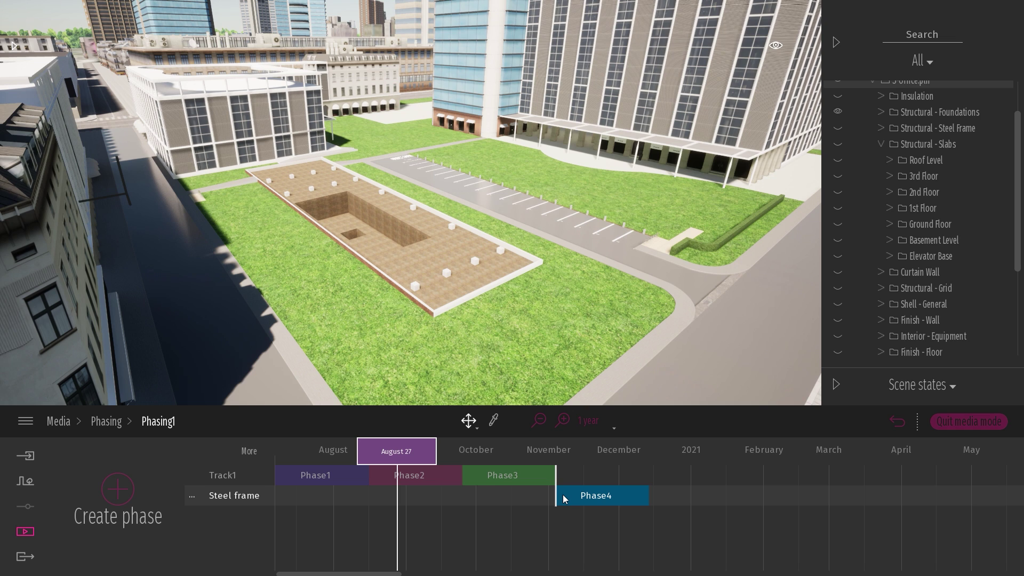
mouse_move(564, 499)
mouse_down()
mouse_move(597, 492)
mouse_move(471, 488)
mouse_move(565, 489)
mouse_up()
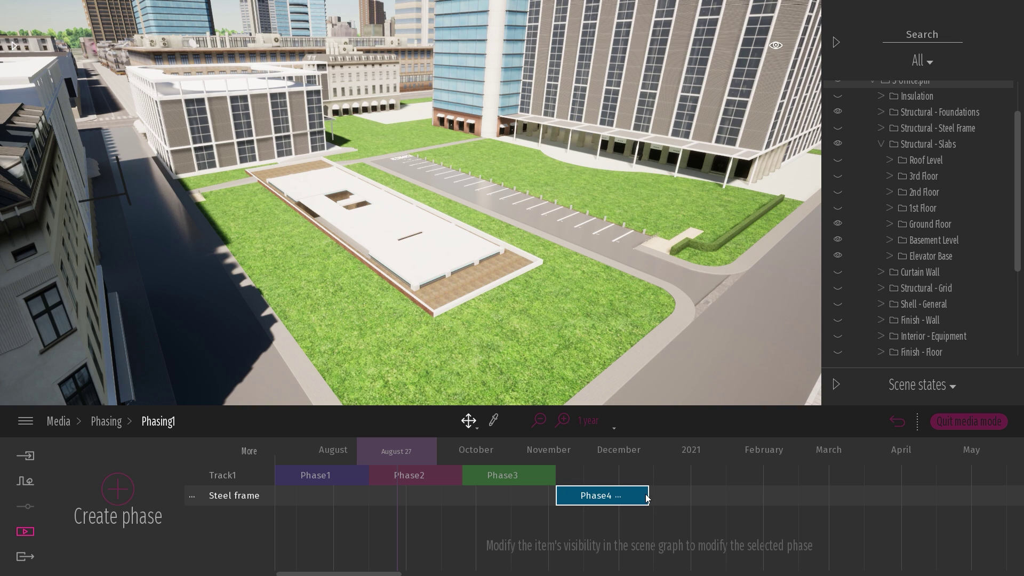
mouse_move(648, 496)
mouse_down()
mouse_move(596, 495)
mouse_move(655, 498)
mouse_up()
mouse_move(556, 497)
mouse_down()
mouse_move(499, 492)
mouse_move(555, 498)
mouse_up()
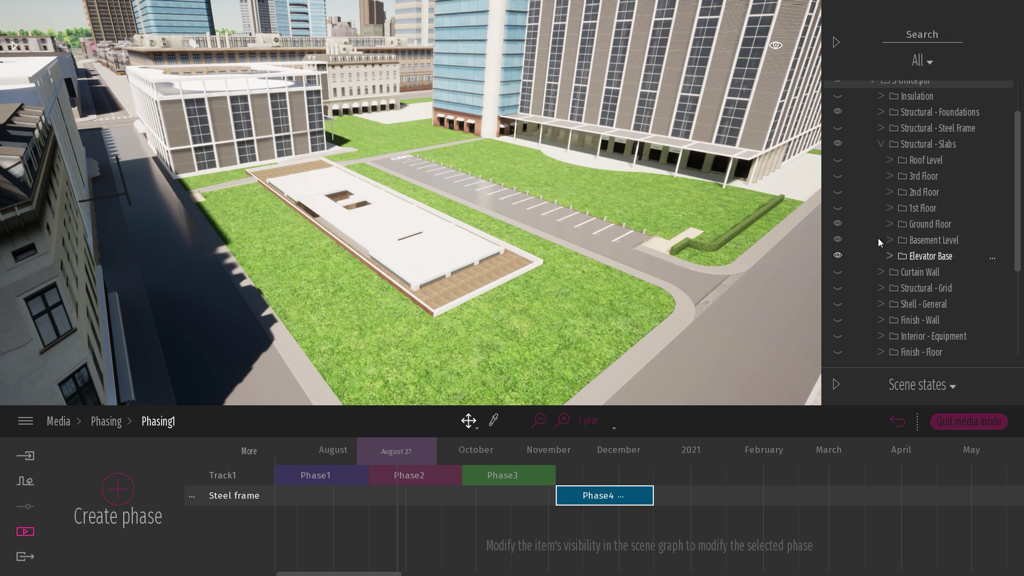
Step: Show the steel frame in Phase4 with 3rd, 2nd and 1st Floor levels hidden
click(838, 127)
click(881, 128)
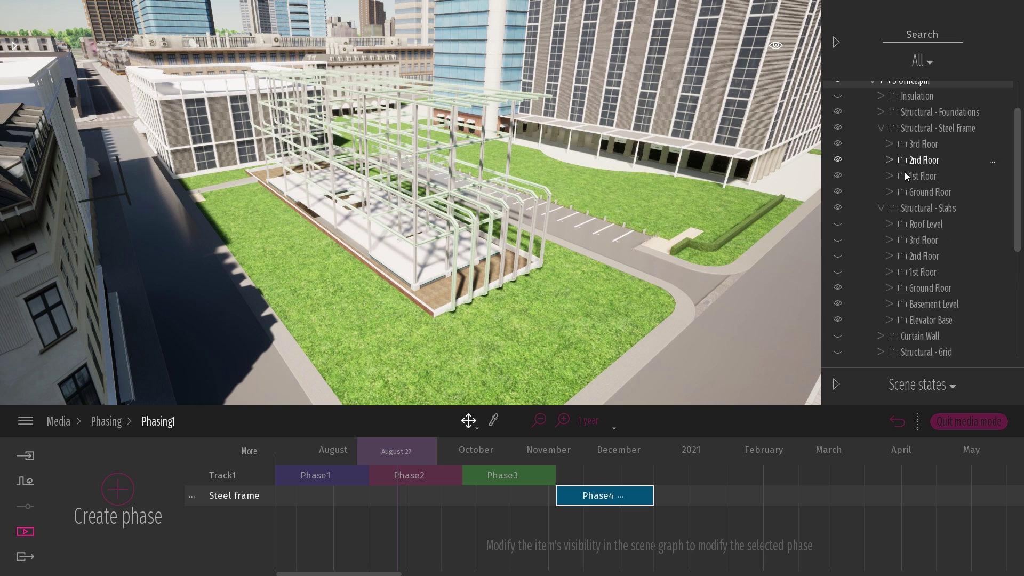
click(838, 144)
click(839, 163)
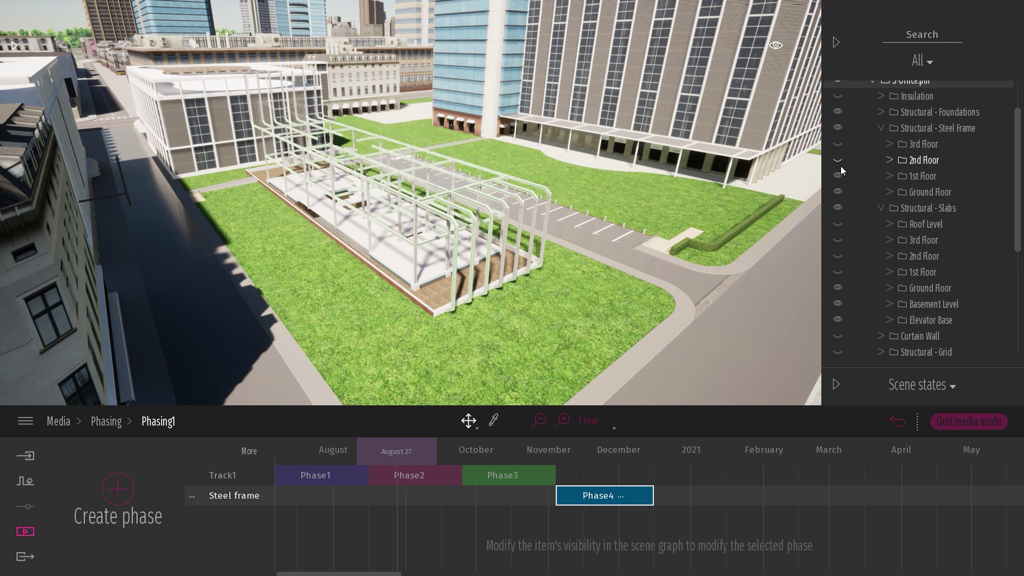
click(841, 177)
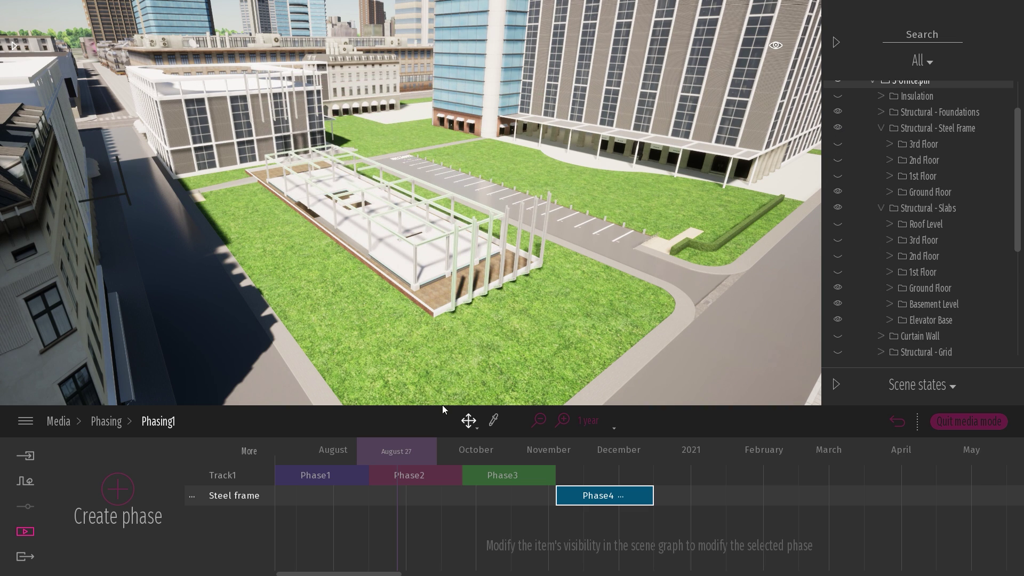
drag(393, 446, 617, 467)
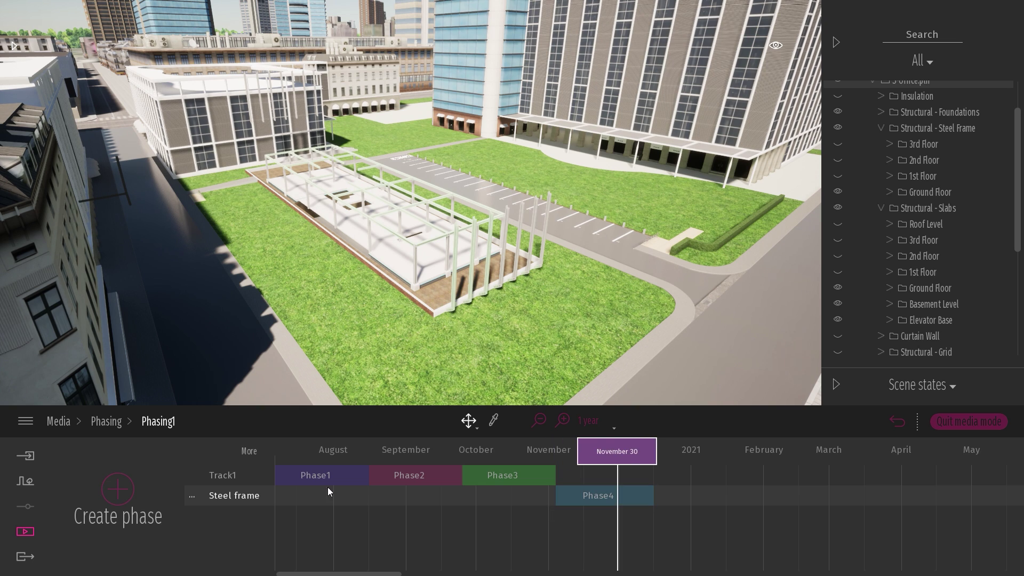
Step: Create Phase5 on Track1 showing the 1st Floor slab, placed right after Phase4
click(258, 479)
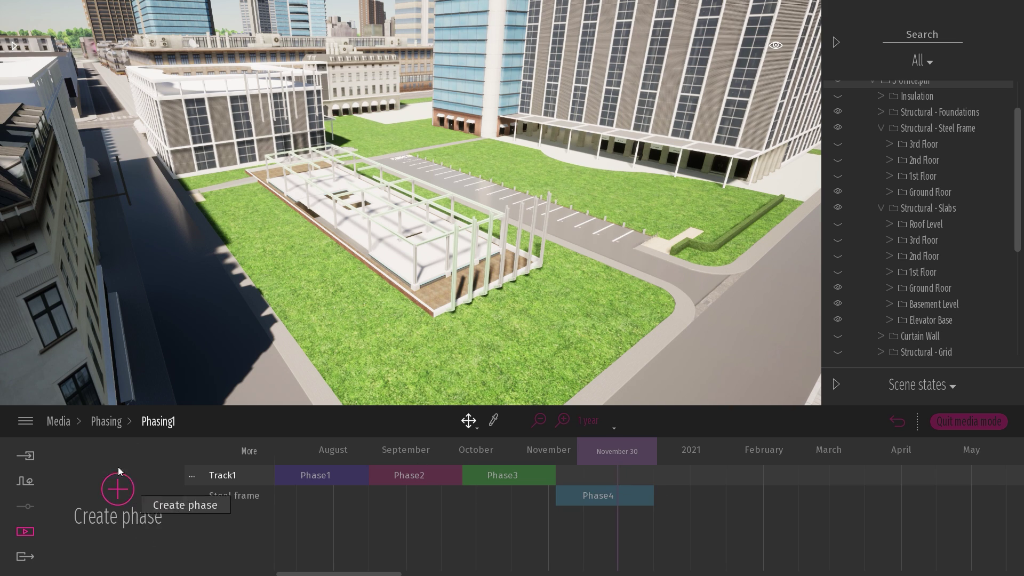
click(122, 492)
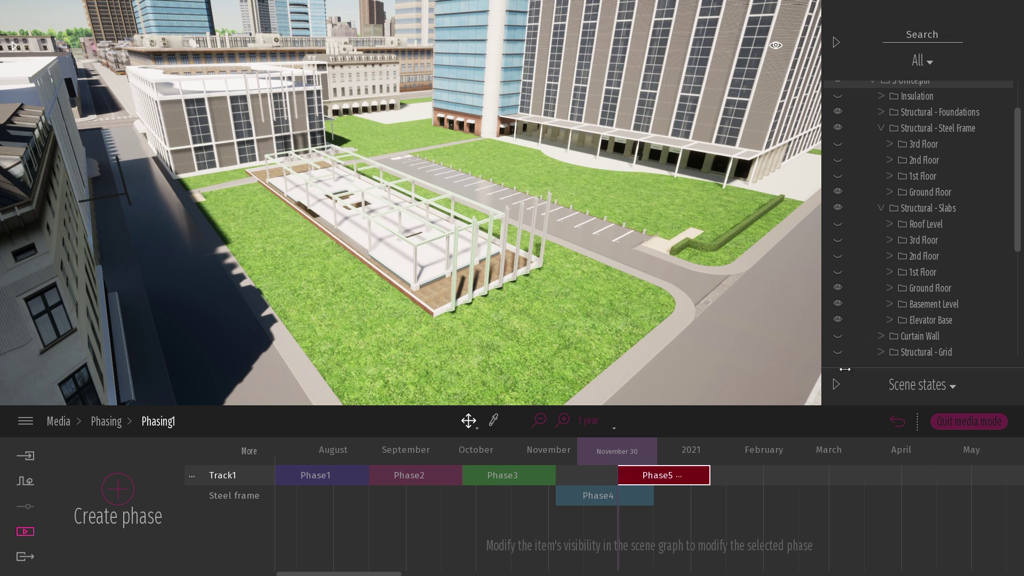
click(839, 272)
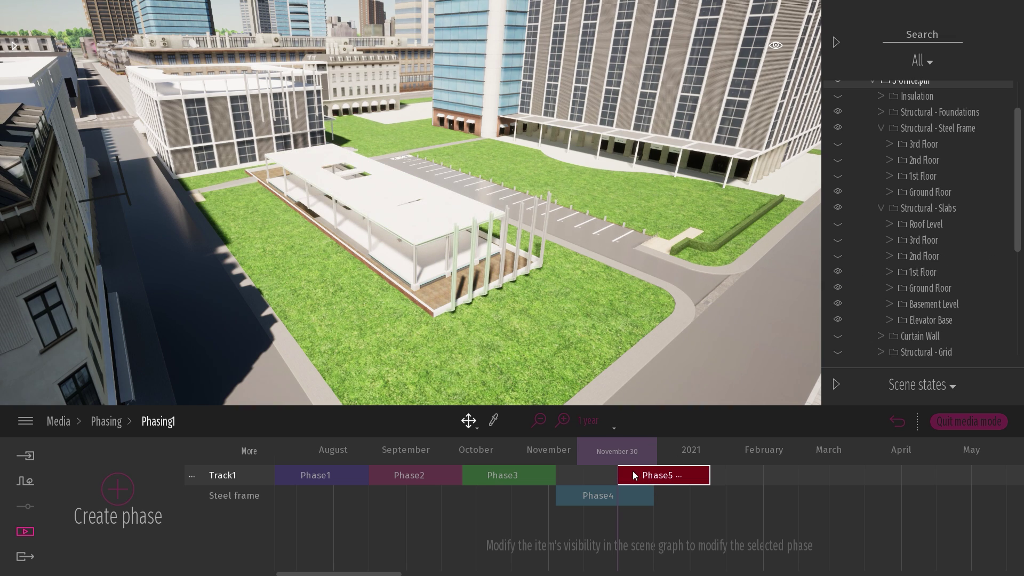
drag(635, 476, 662, 476)
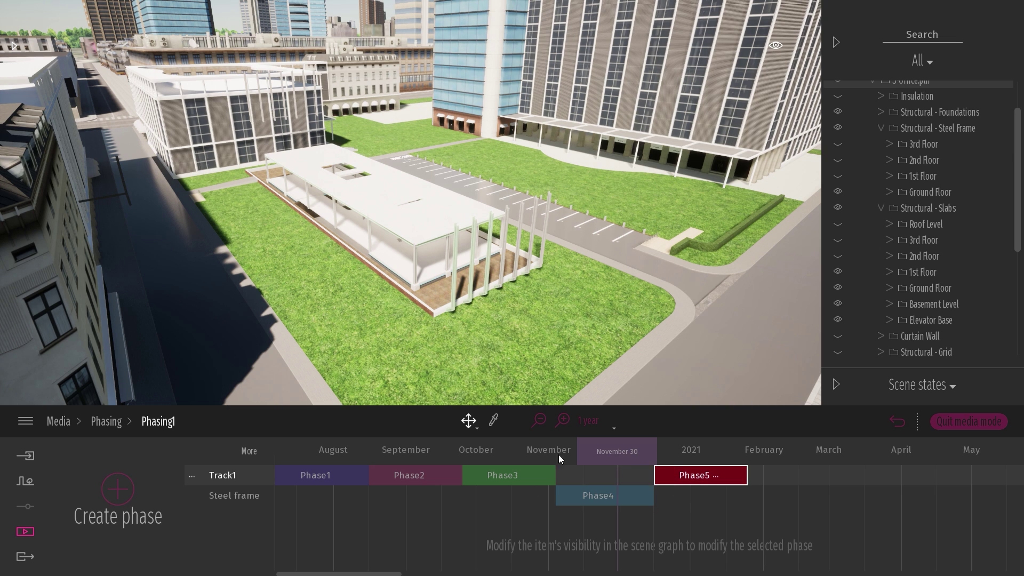
Step: Create Phase6 on the Steel frame track showing the first-floor steel frame
click(270, 505)
click(638, 495)
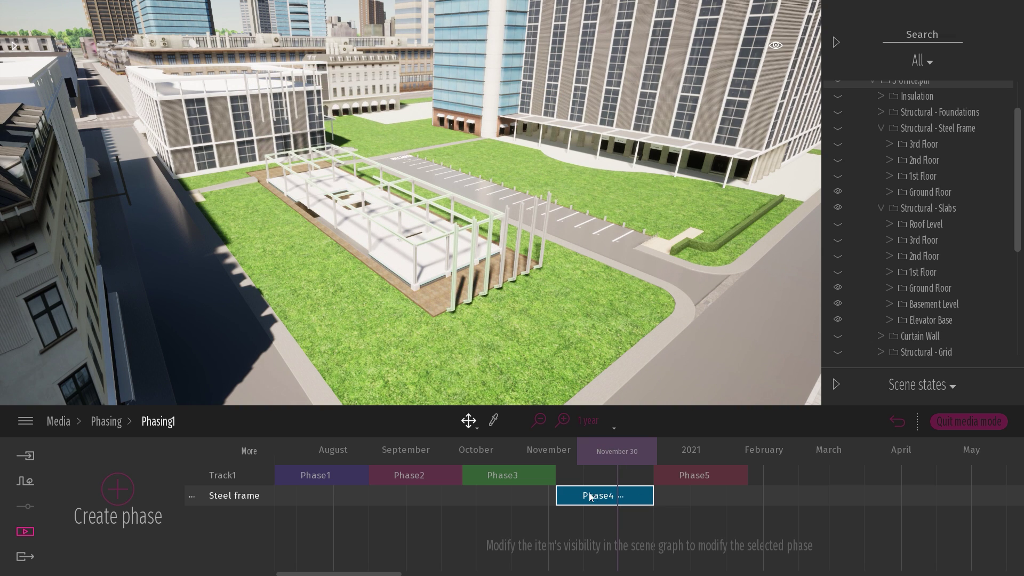
click(666, 479)
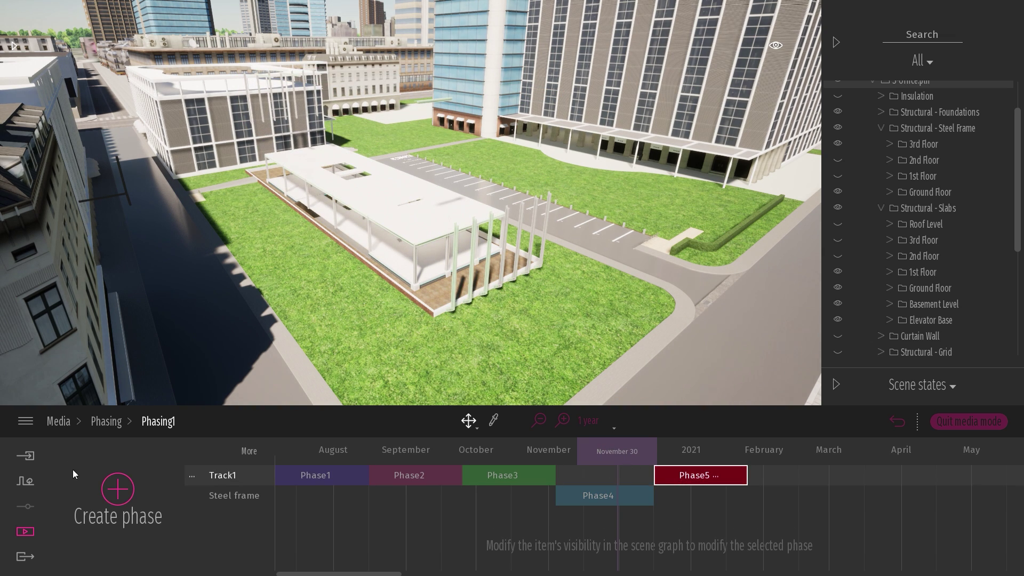
click(129, 491)
drag(757, 492, 769, 509)
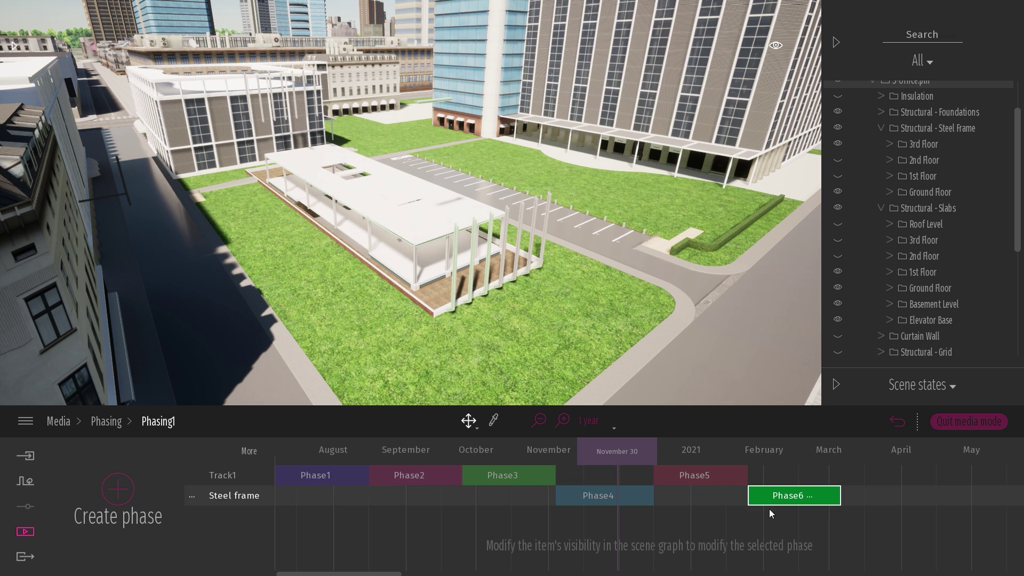
click(838, 176)
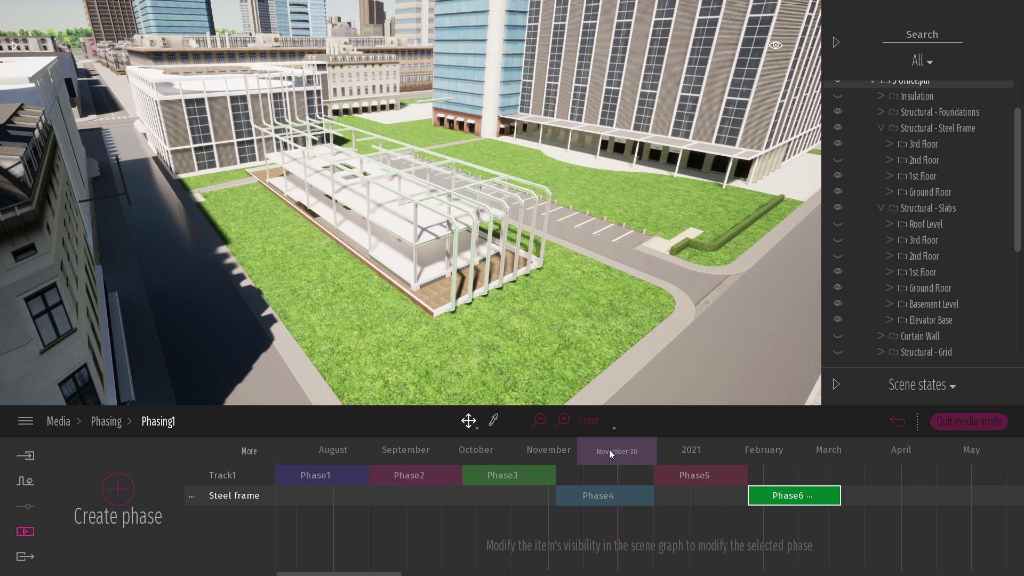
Step: Add Phase7 on Track1 in February showing the second-floor slabs
drag(611, 453, 782, 451)
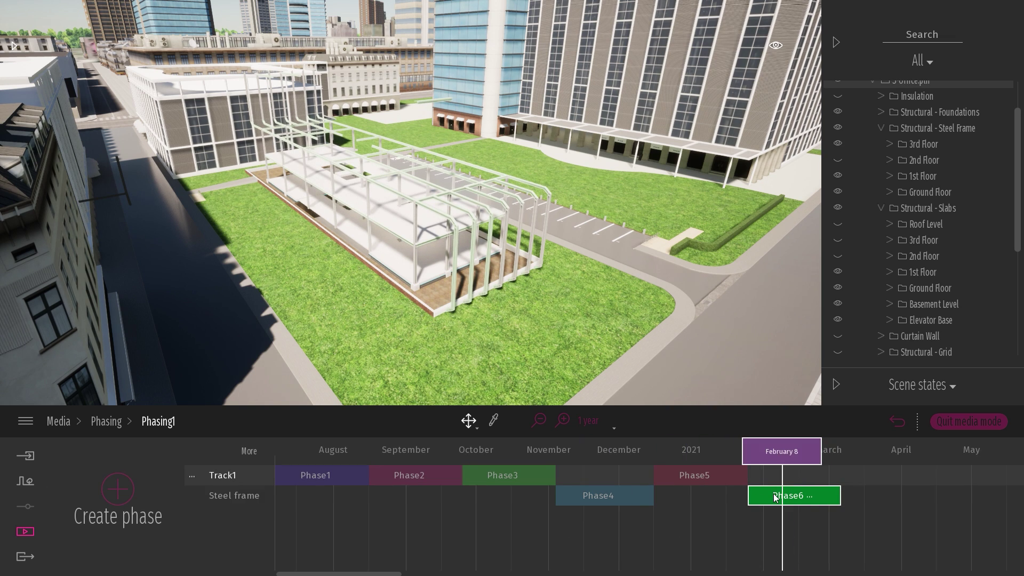
click(126, 475)
drag(859, 498, 856, 477)
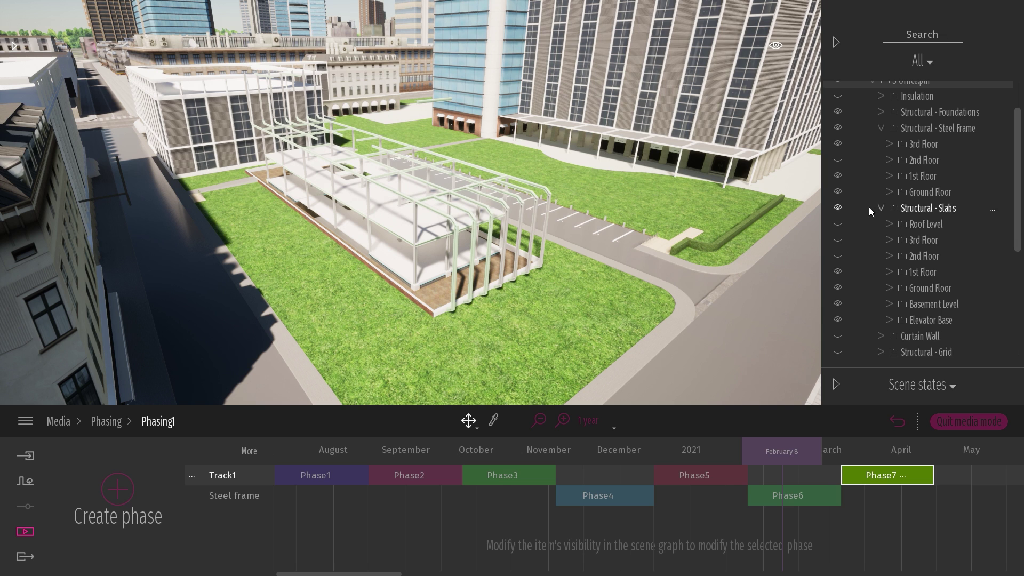
click(838, 256)
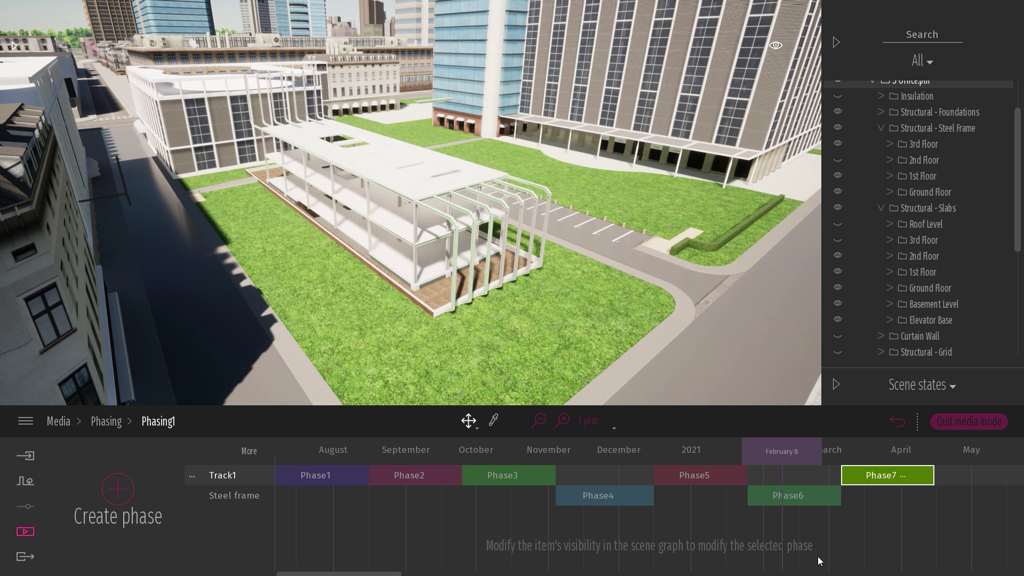
drag(781, 451, 881, 505)
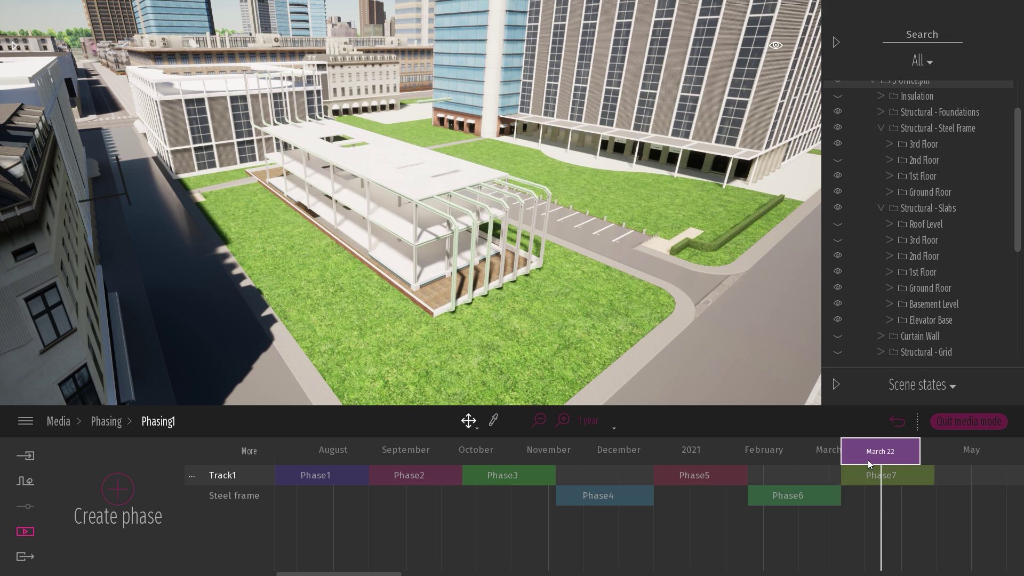
Step: Scrub the timeline back to November 4 and create Phase8 on Track1
drag(868, 460, 573, 465)
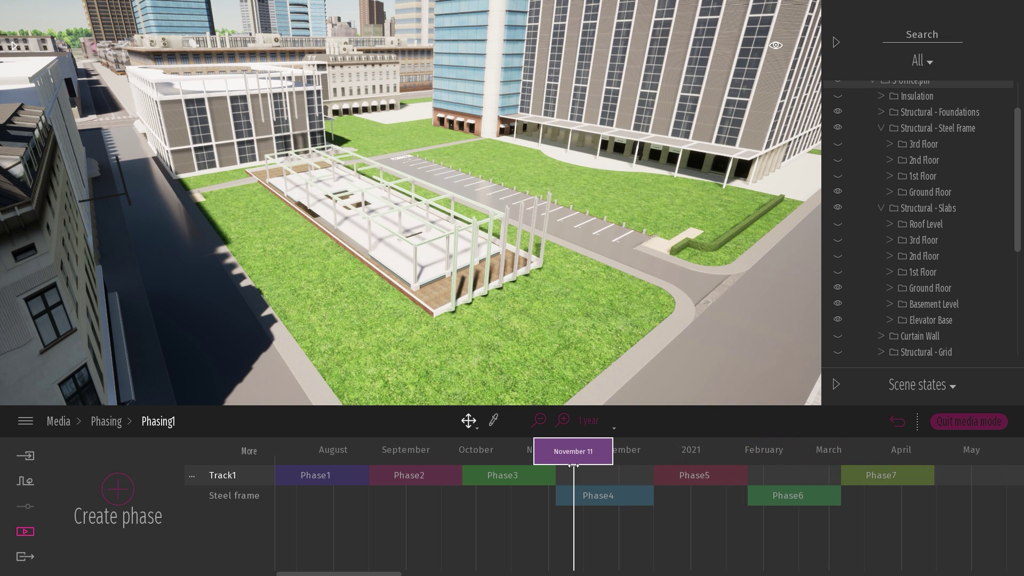
mouse_move(573, 465)
mouse_down()
mouse_move(518, 465)
mouse_move(585, 466)
mouse_up()
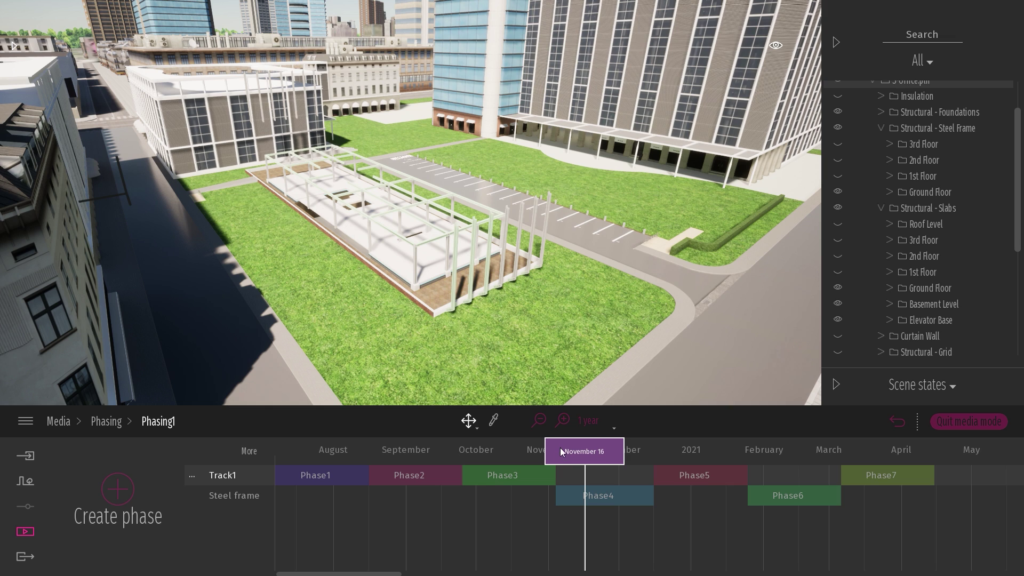
drag(560, 447, 554, 453)
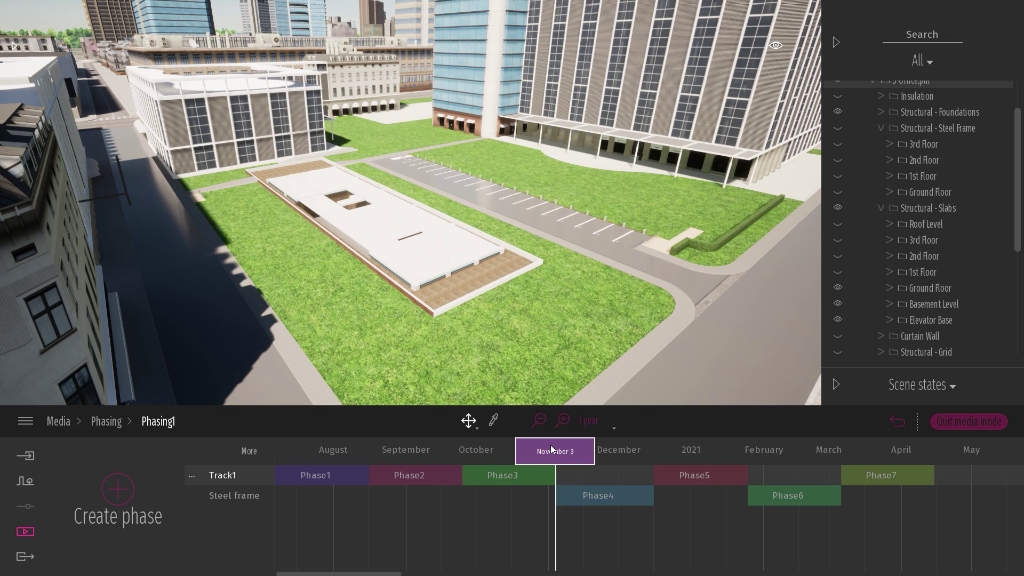
drag(548, 452, 558, 456)
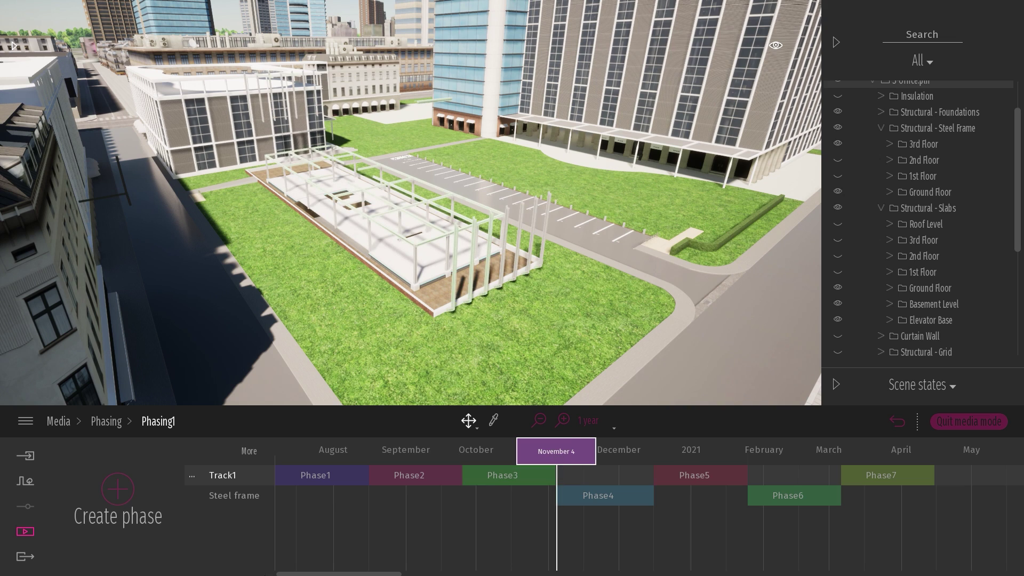
click(119, 490)
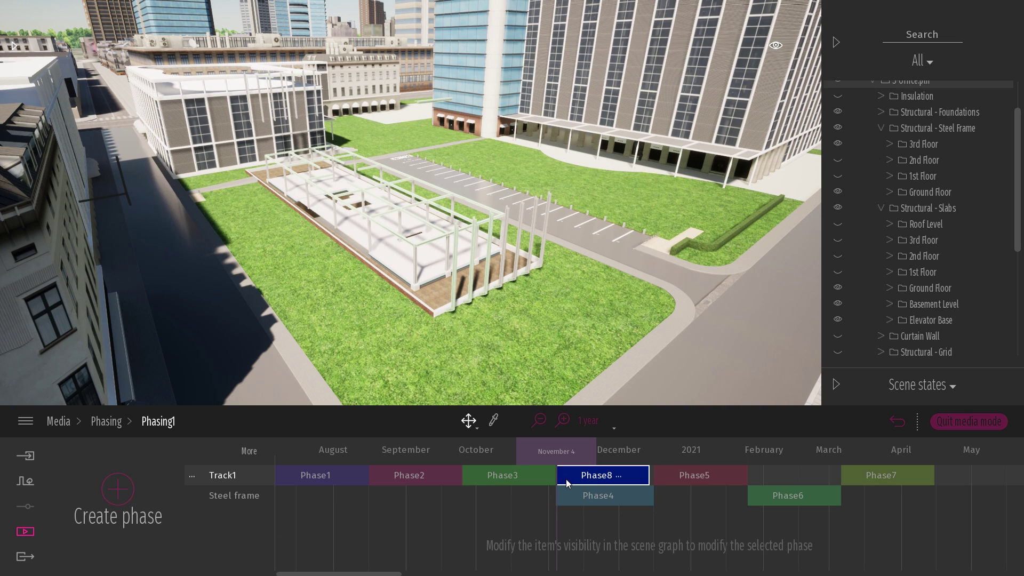
Step: Add a new track below Steel frame and move Phase8 onto it
click(190, 478)
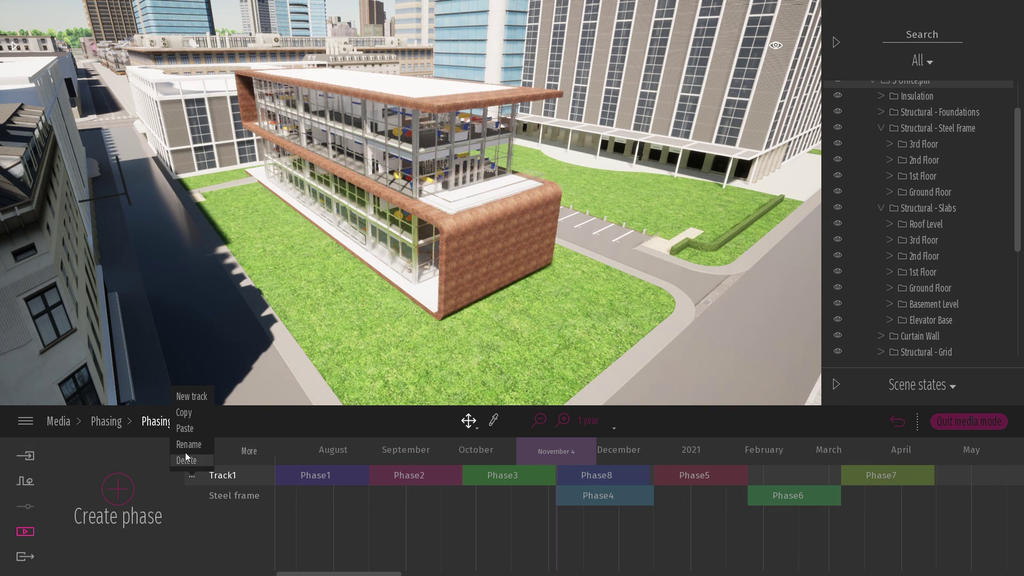
click(193, 399)
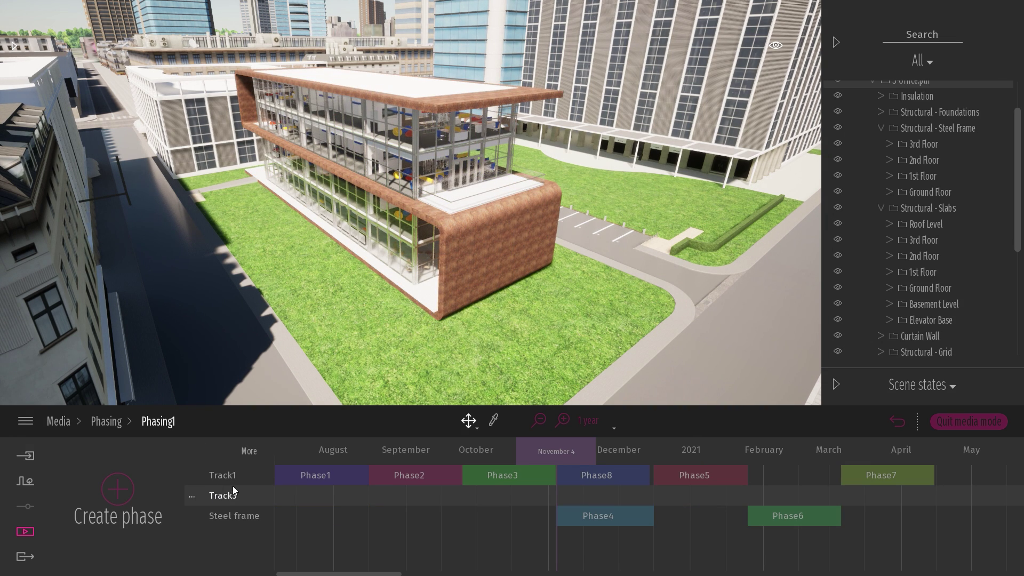
drag(251, 496, 270, 547)
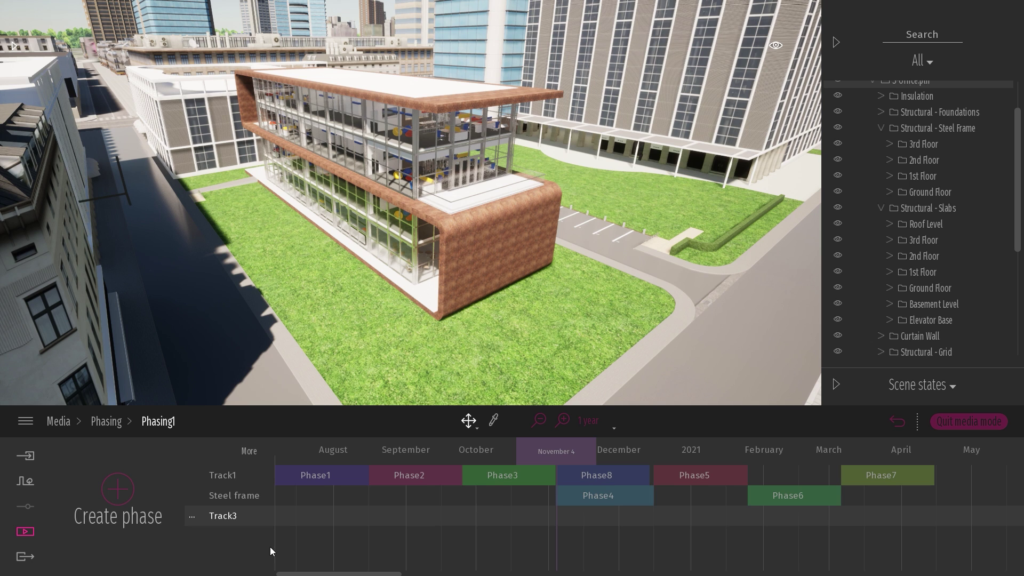
click(608, 482)
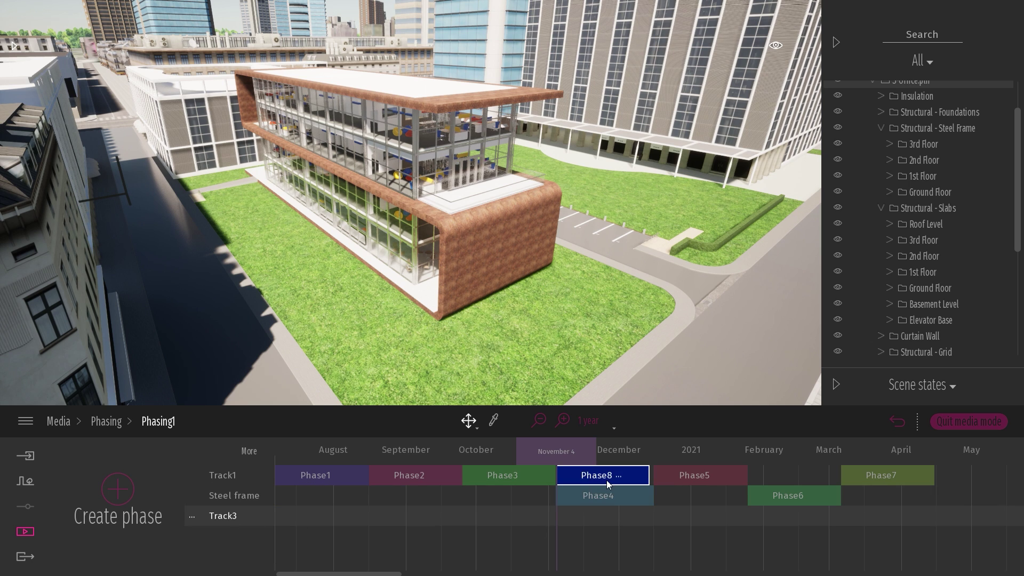
drag(569, 479, 576, 518)
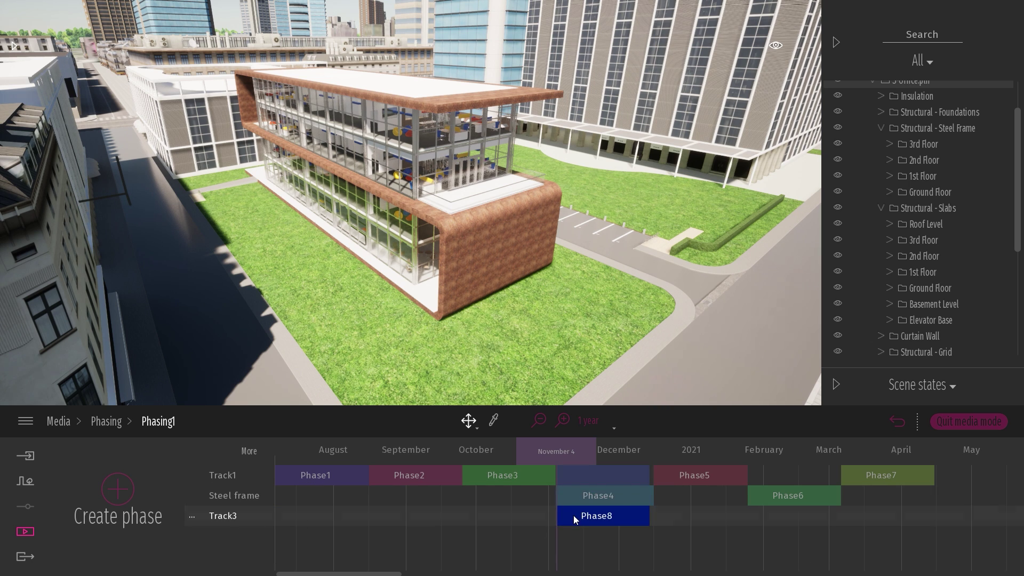
drag(555, 451, 529, 451)
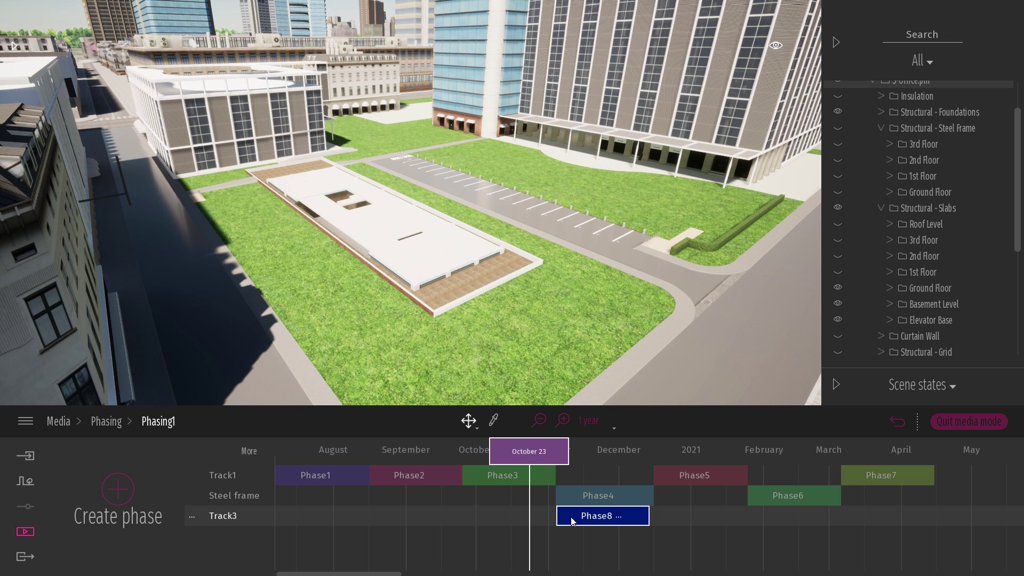
click(571, 517)
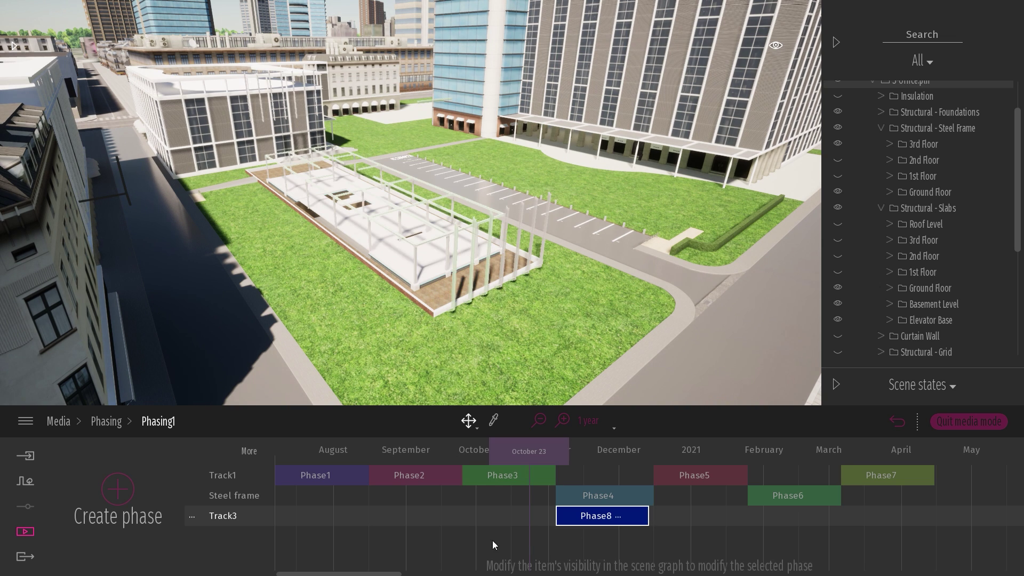
Step: Rename Track3 to 'Crane'
click(192, 515)
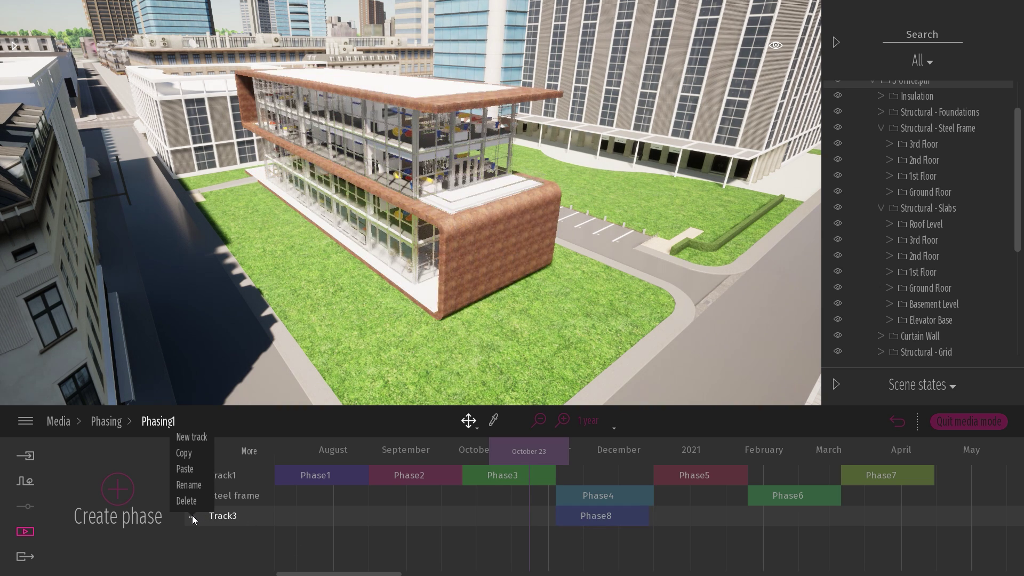
click(193, 485)
text(Crane)
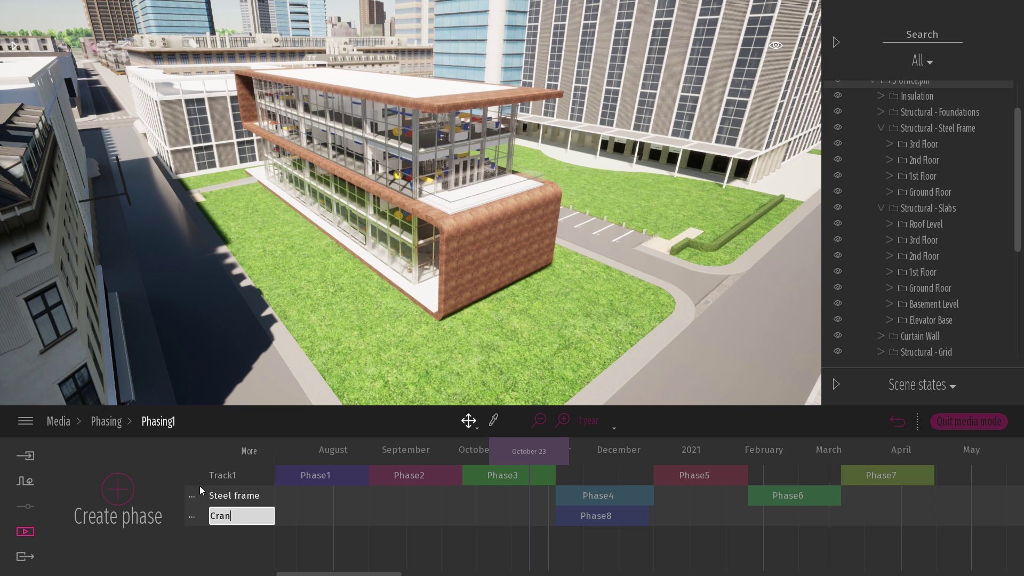
key(Return)
click(591, 520)
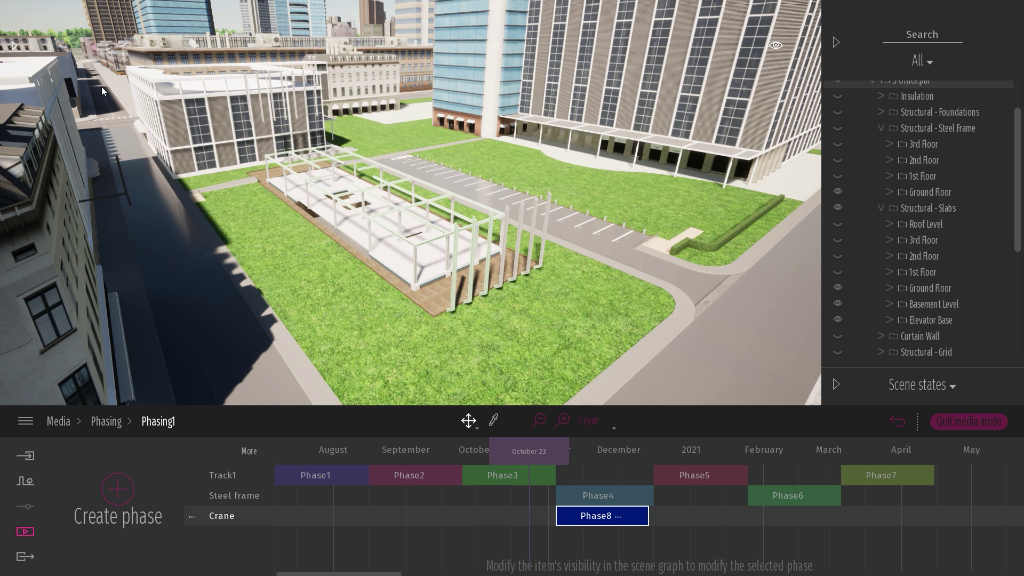
Step: Place Crane 01 from Library > Vehicles > Construction machines beside the building site
click(16, 46)
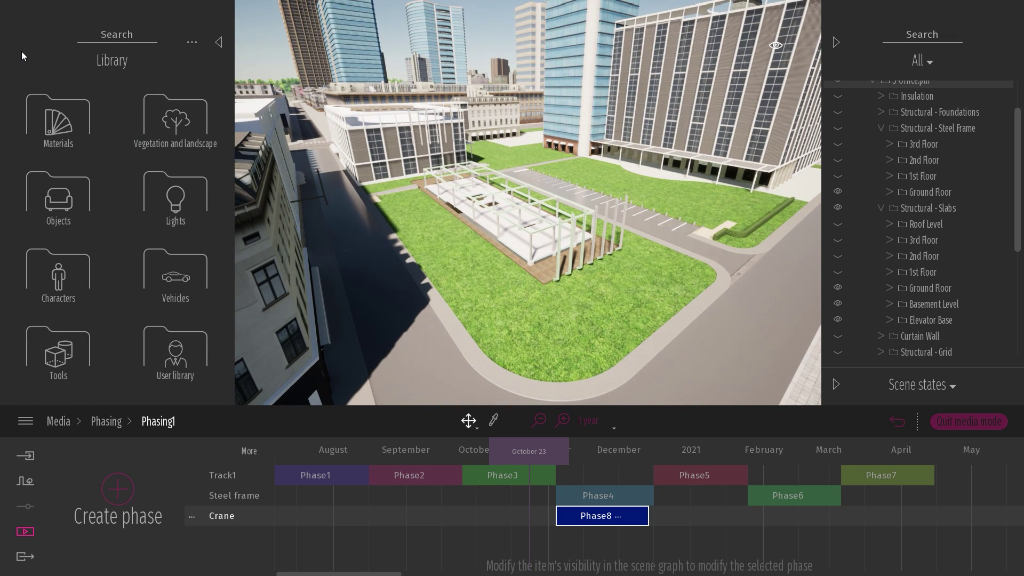
click(181, 269)
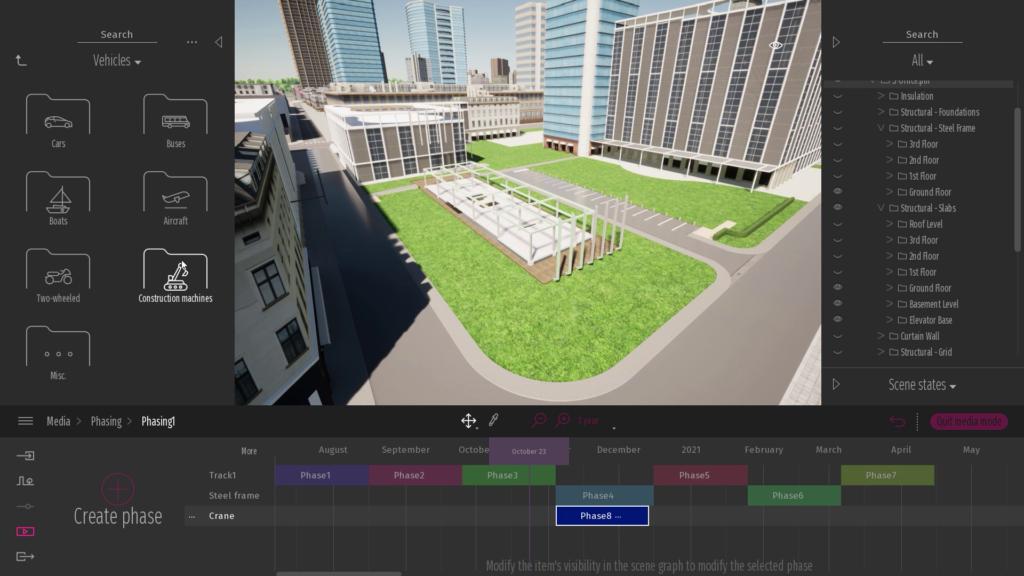
click(182, 265)
drag(56, 110, 543, 184)
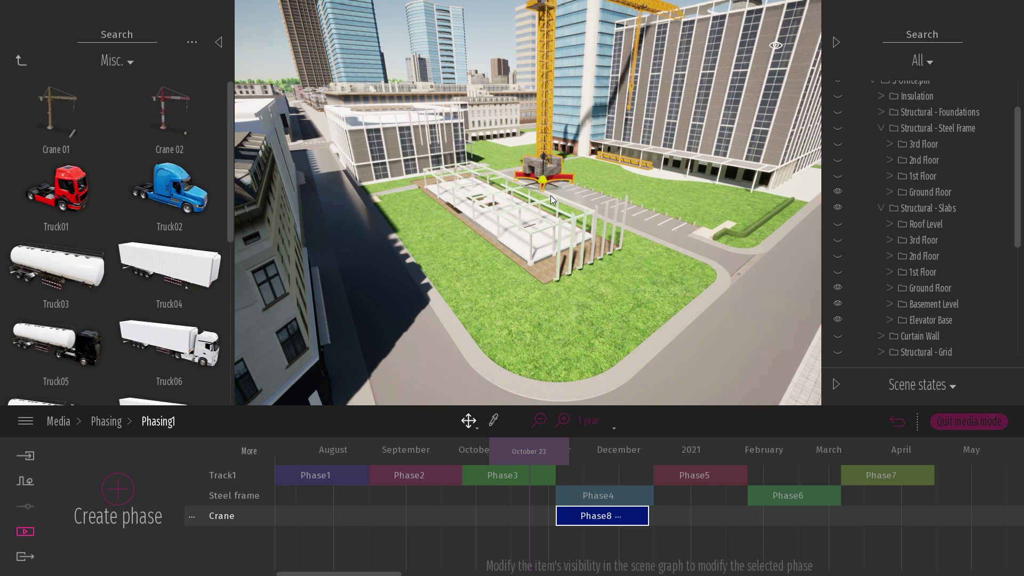
mouse_move(547, 189)
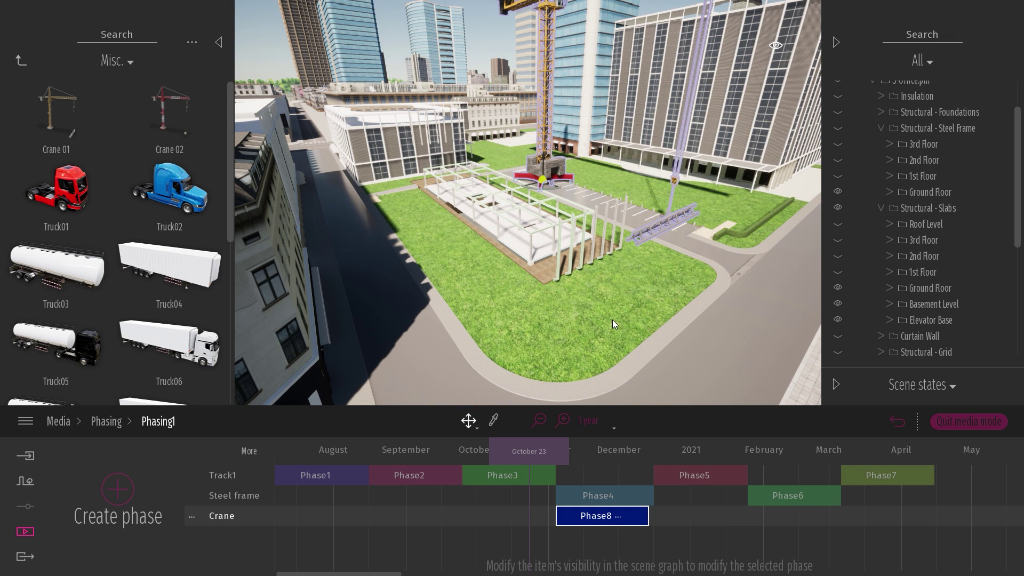
scroll(838, 91, up, 3)
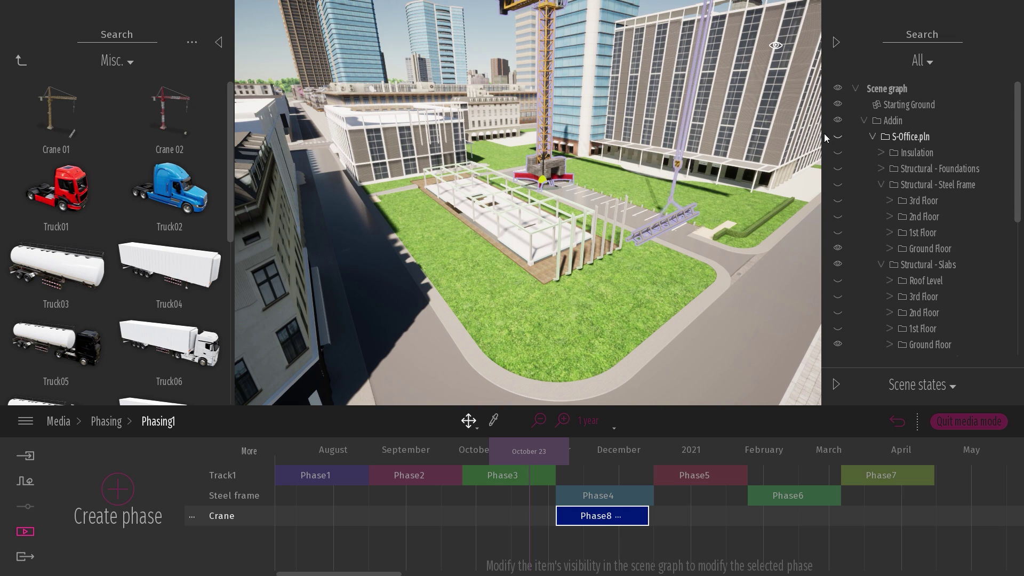
Step: Hide the whole scene graph in Phase8 and make only Crane 01 visible
click(839, 88)
drag(1019, 113, 901, 362)
click(839, 350)
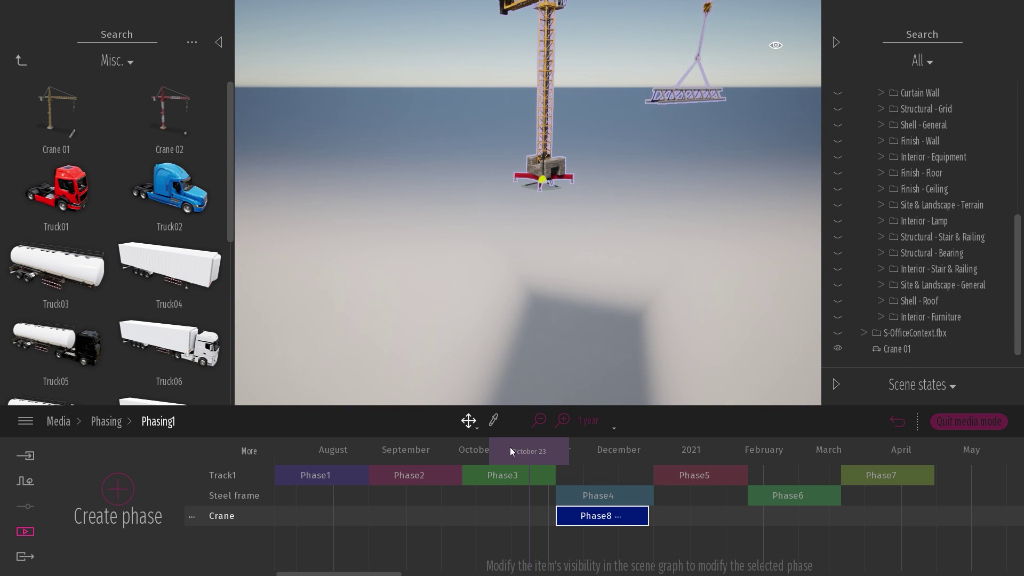
Step: Scrub the timeline from October to November 8 to confirm the crane appears
click(527, 451)
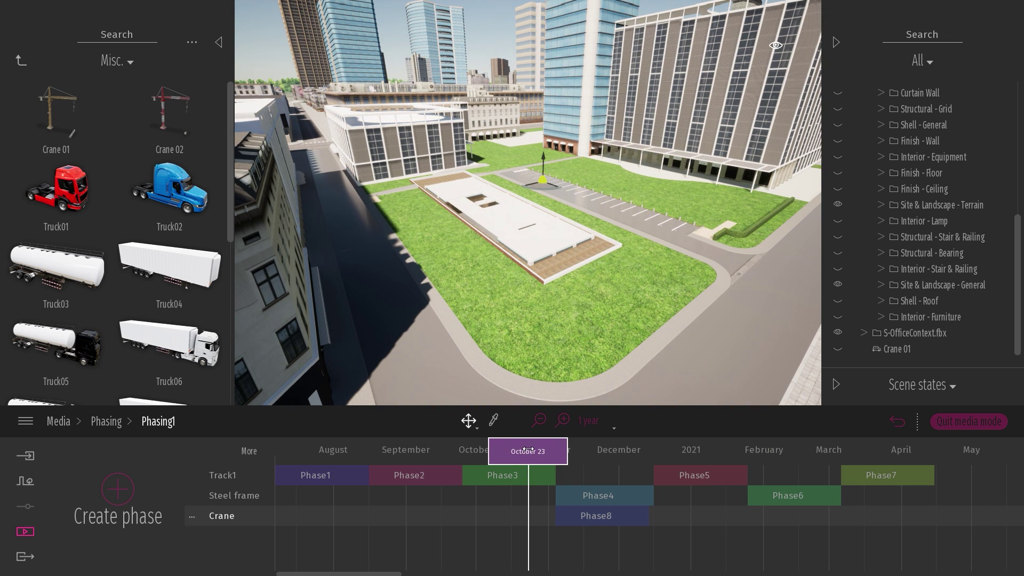
click(587, 519)
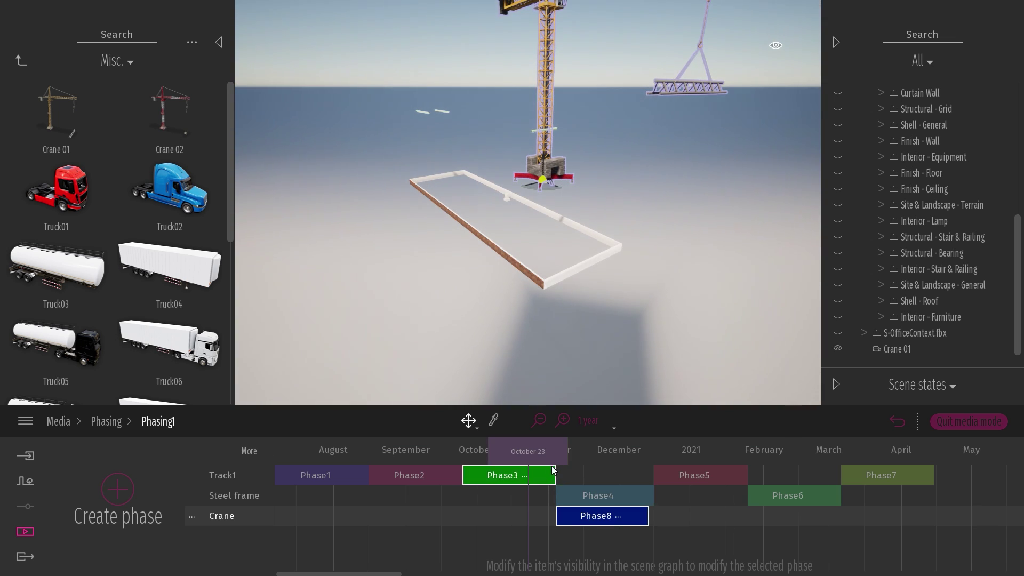
mouse_move(530, 454)
mouse_down()
mouse_move(499, 454)
mouse_move(593, 468)
mouse_move(555, 452)
mouse_move(507, 452)
mouse_move(554, 452)
mouse_up()
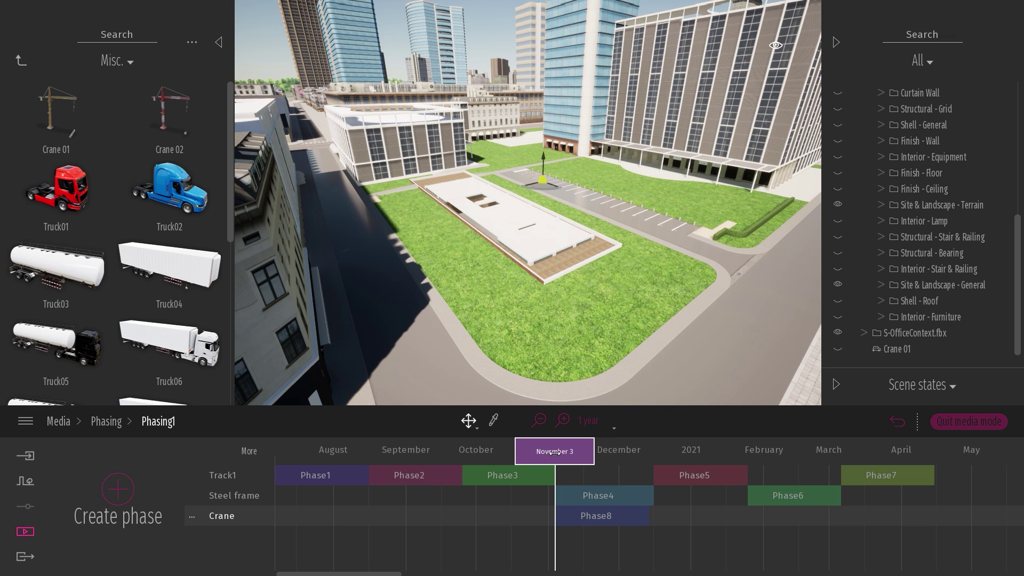
drag(555, 452, 567, 453)
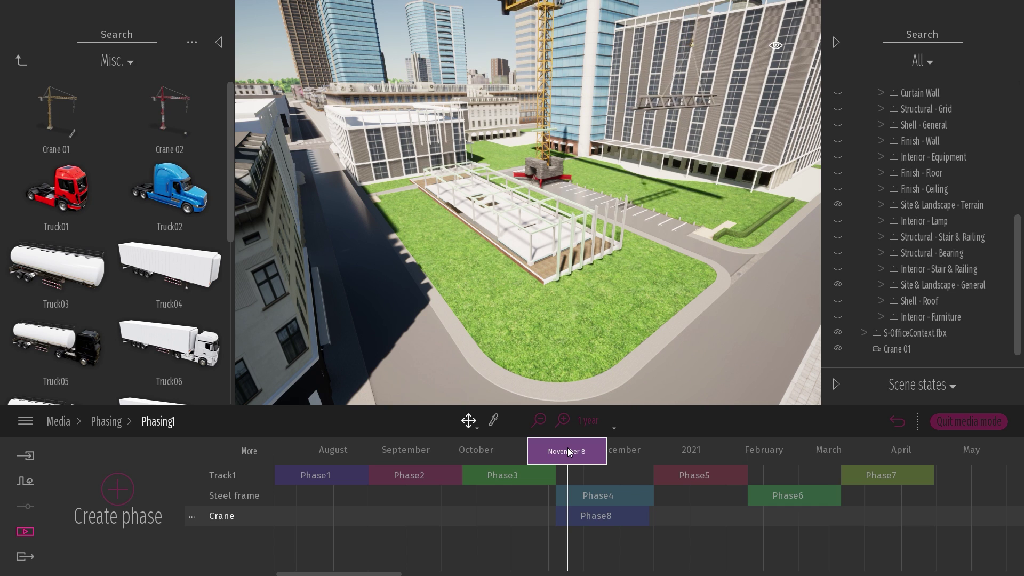
Step: Extend Crane Phase8 to late April, then scrub from August through November to preview the phases
click(647, 518)
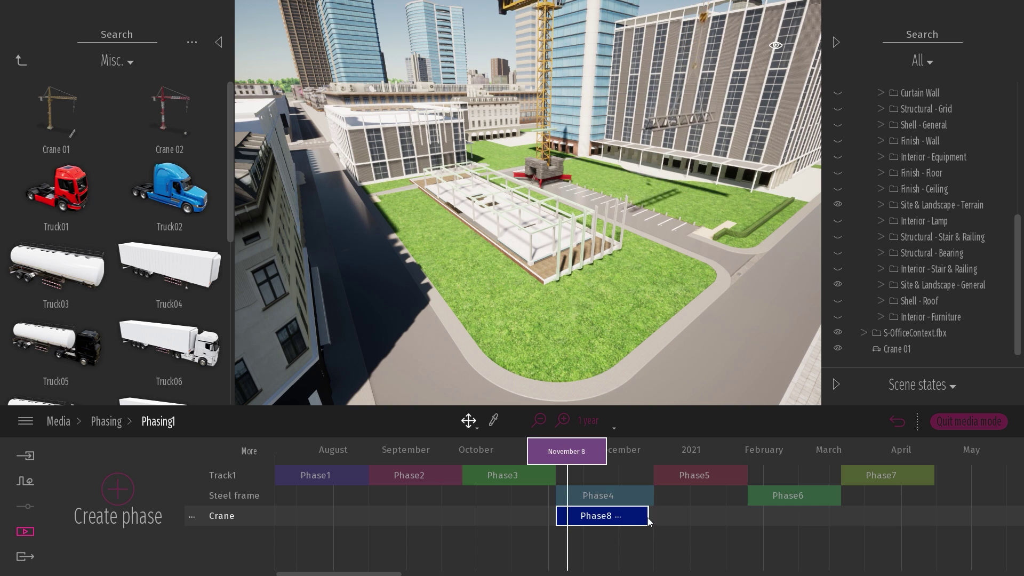
drag(647, 518, 867, 517)
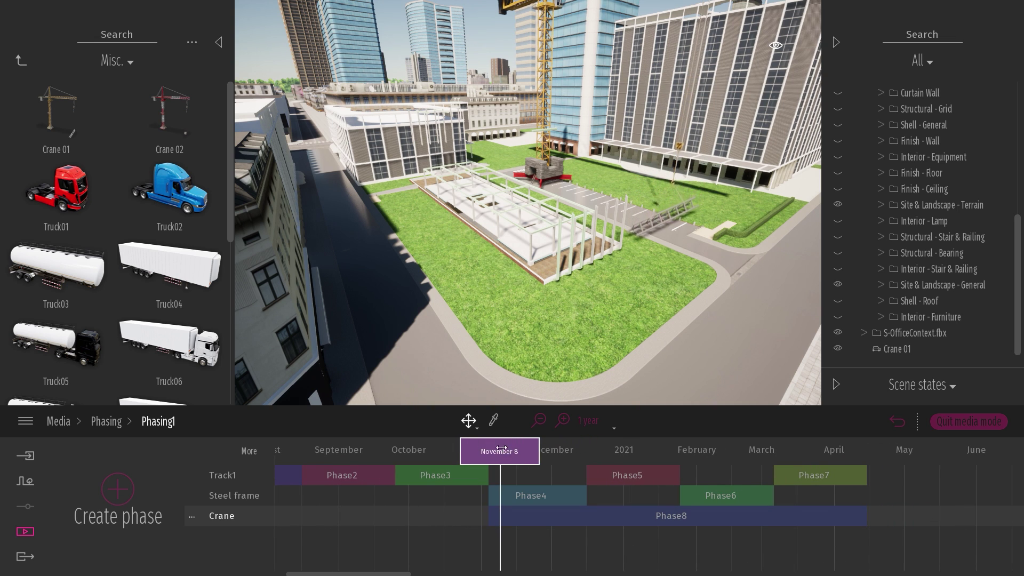
drag(502, 449, 380, 452)
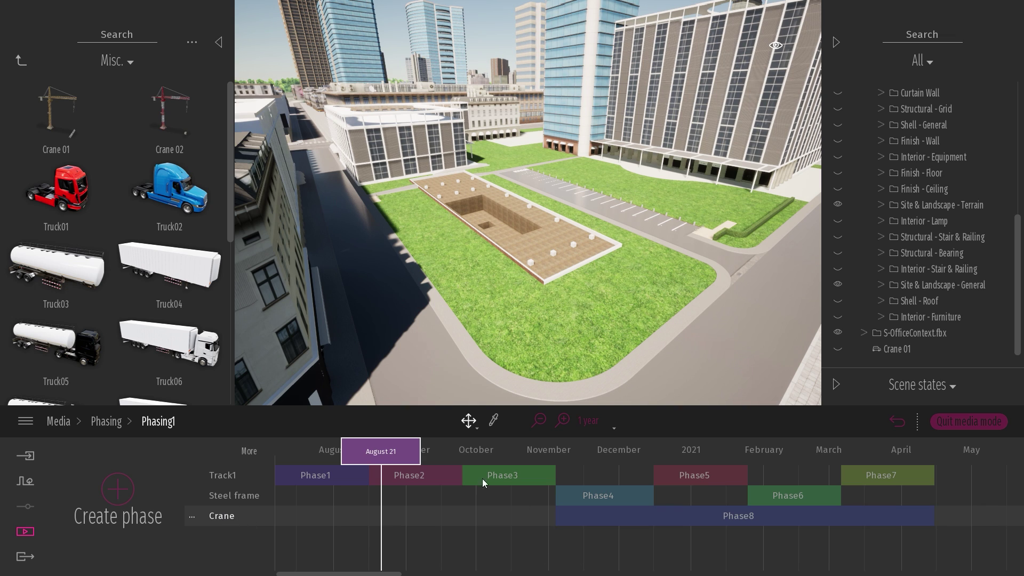
drag(410, 453, 587, 460)
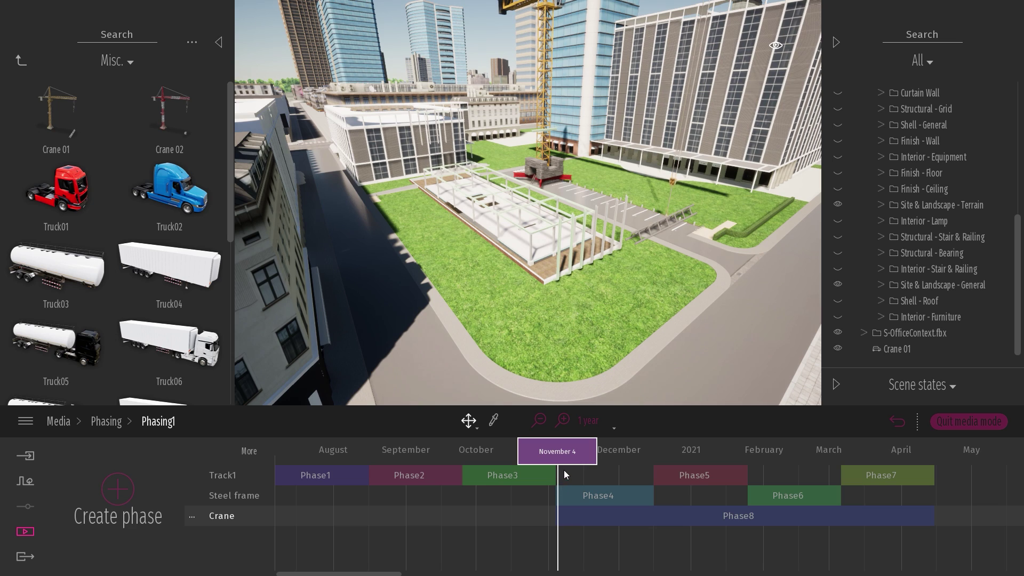
drag(547, 449, 613, 472)
click(623, 516)
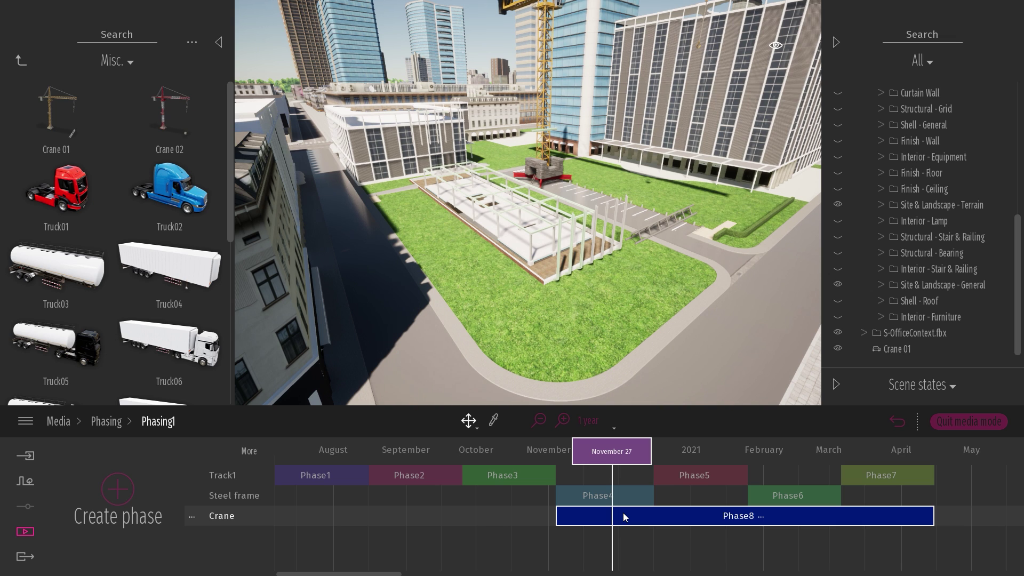
drag(610, 459, 364, 440)
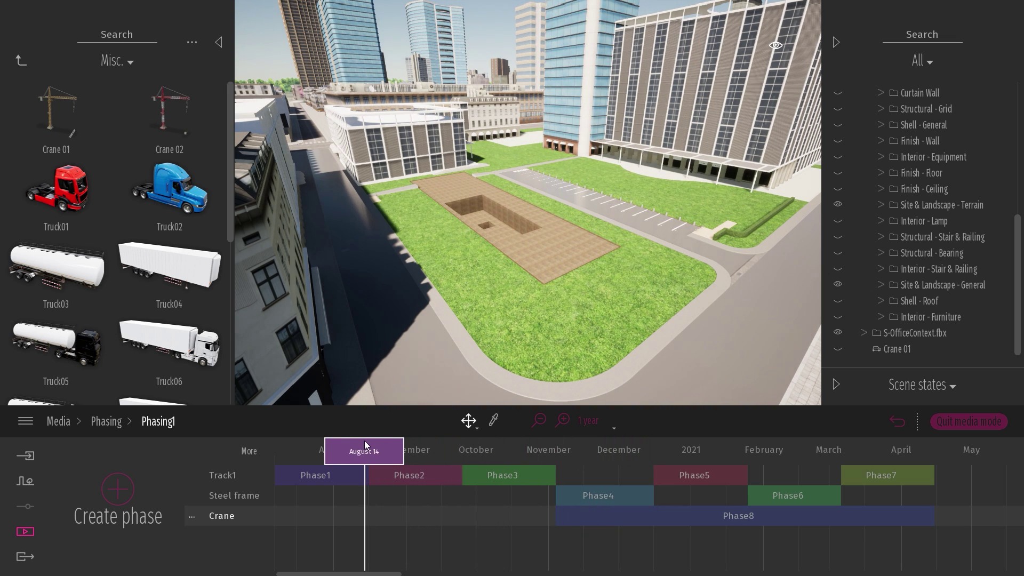
click(246, 452)
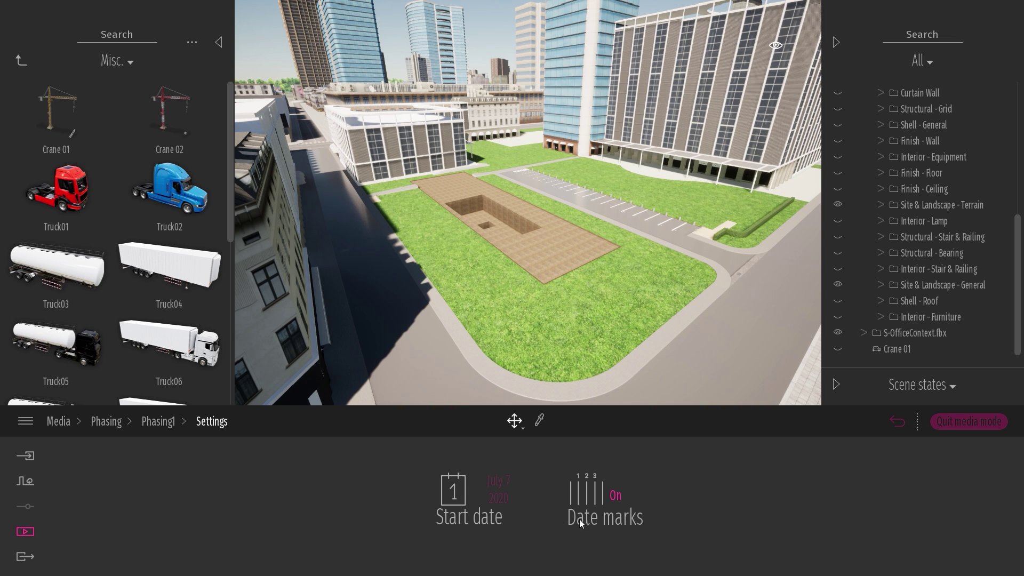
click(157, 422)
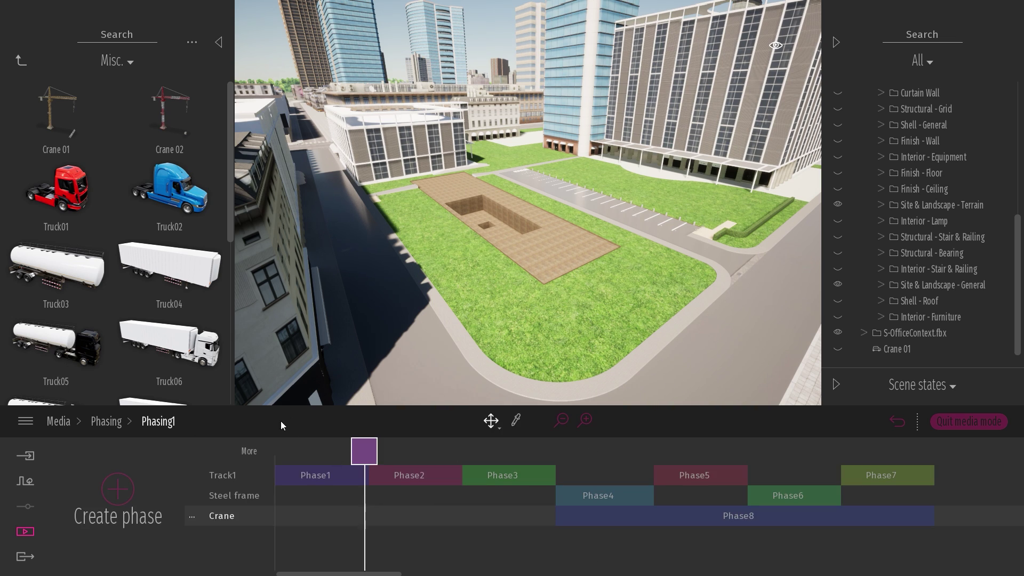
click(396, 470)
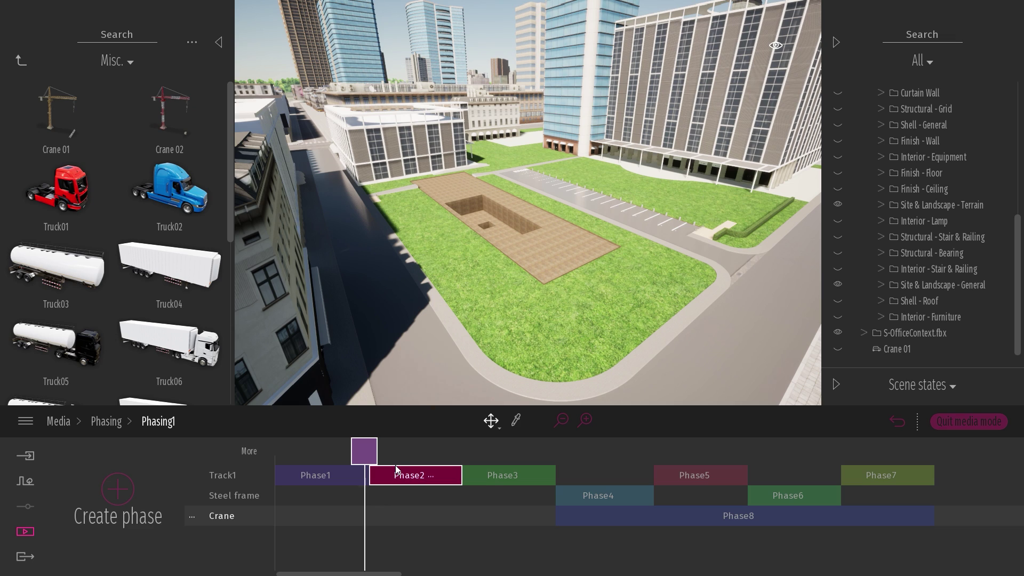
drag(375, 452, 331, 454)
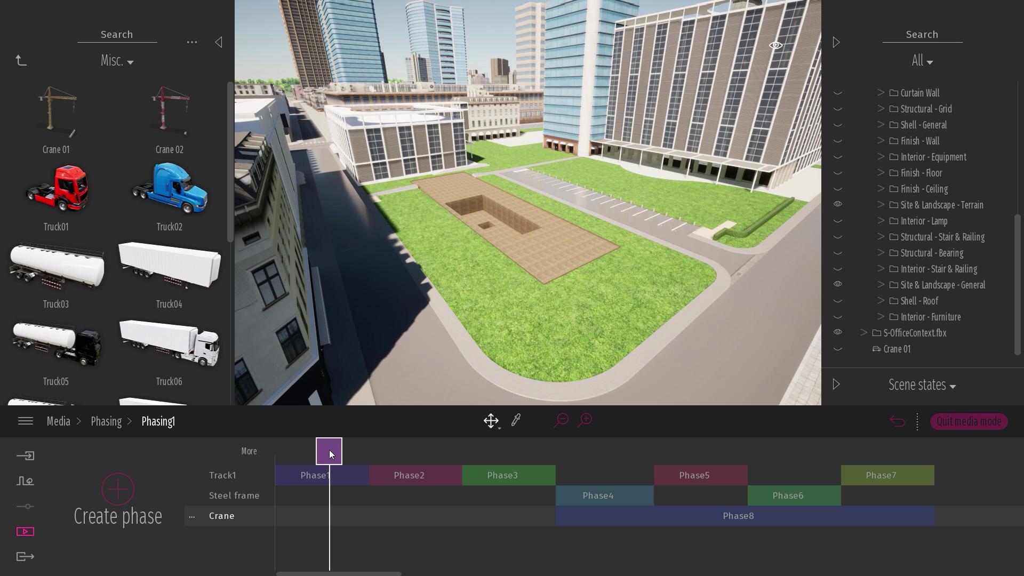
click(249, 451)
click(615, 496)
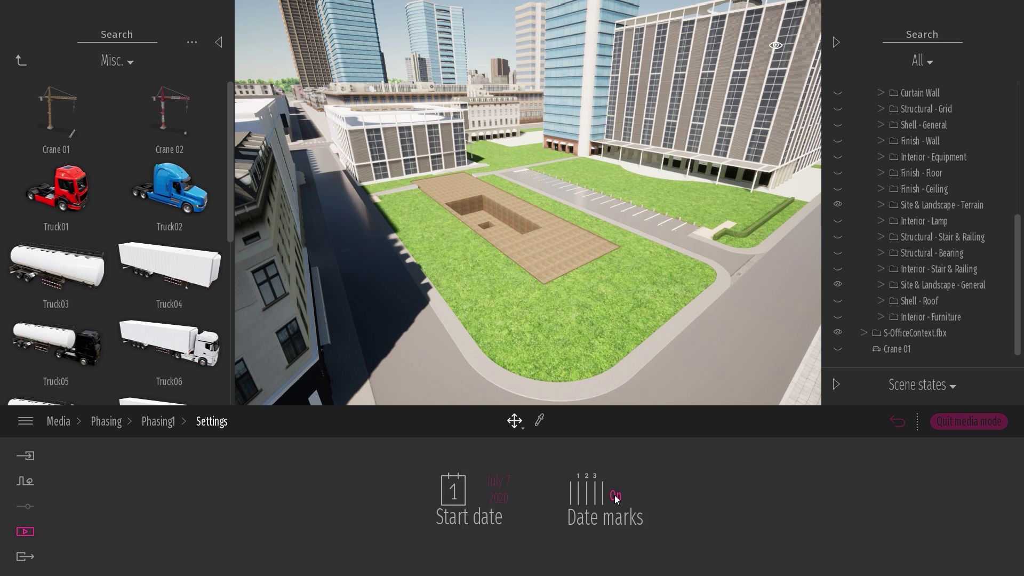
Step: Back out of Phasing1 to the main view and orbit around the office building
click(158, 422)
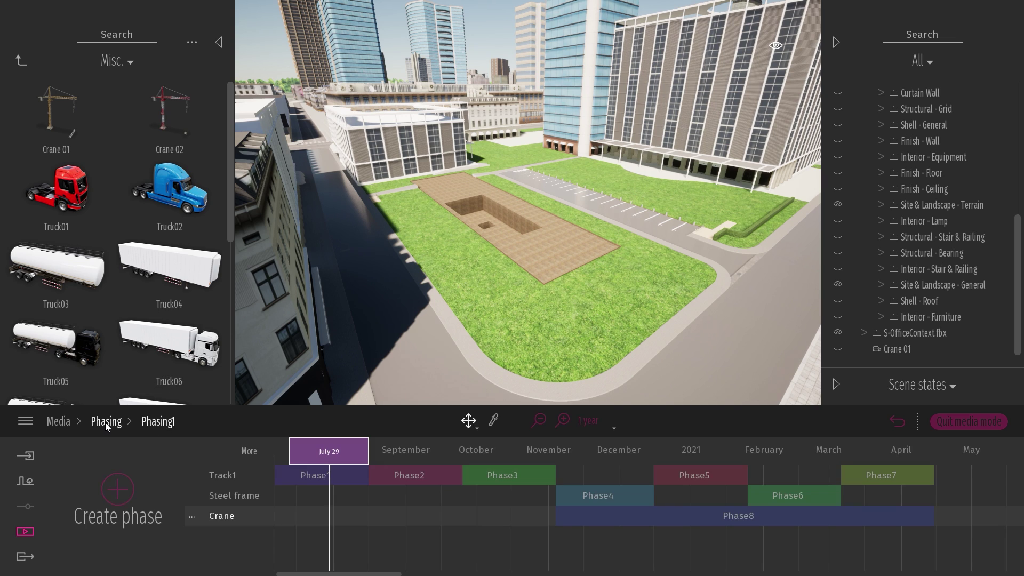
click(104, 422)
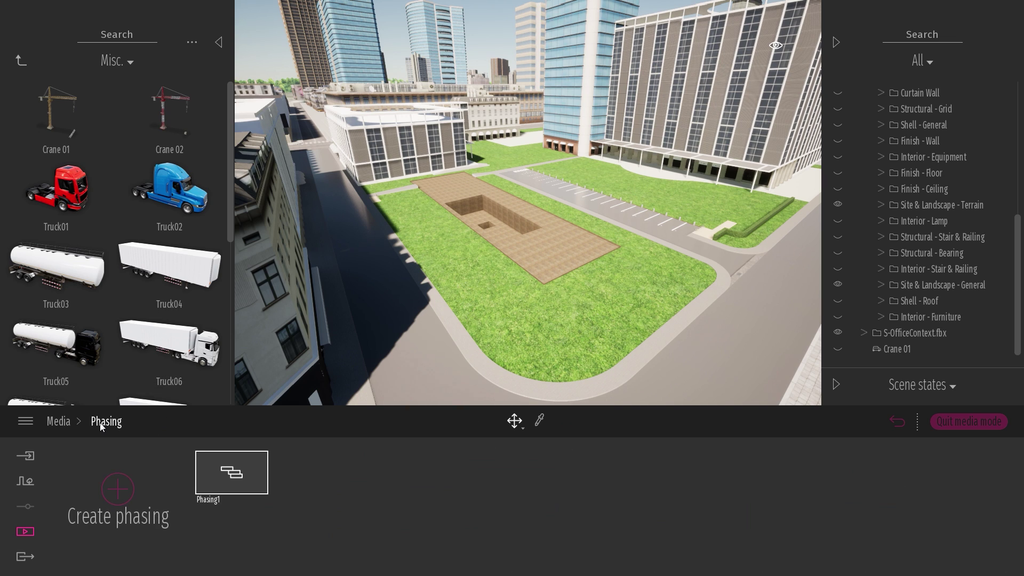
click(63, 422)
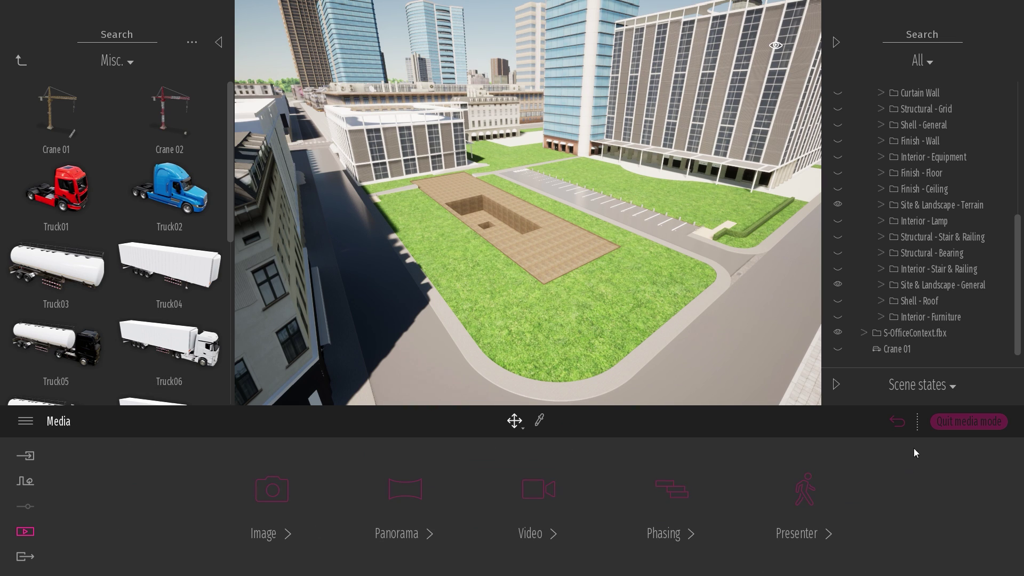
click(971, 424)
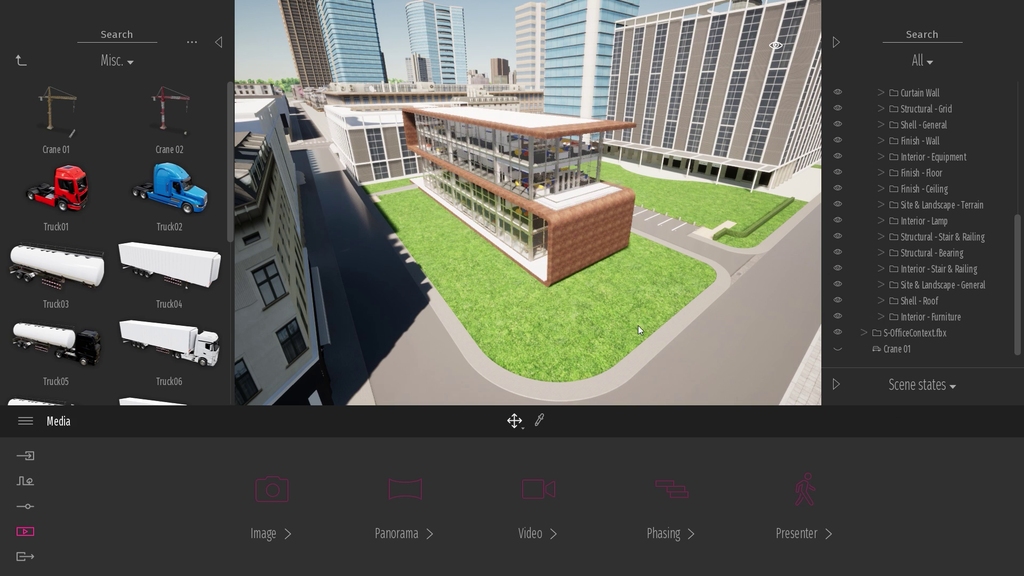
drag(595, 245, 557, 332)
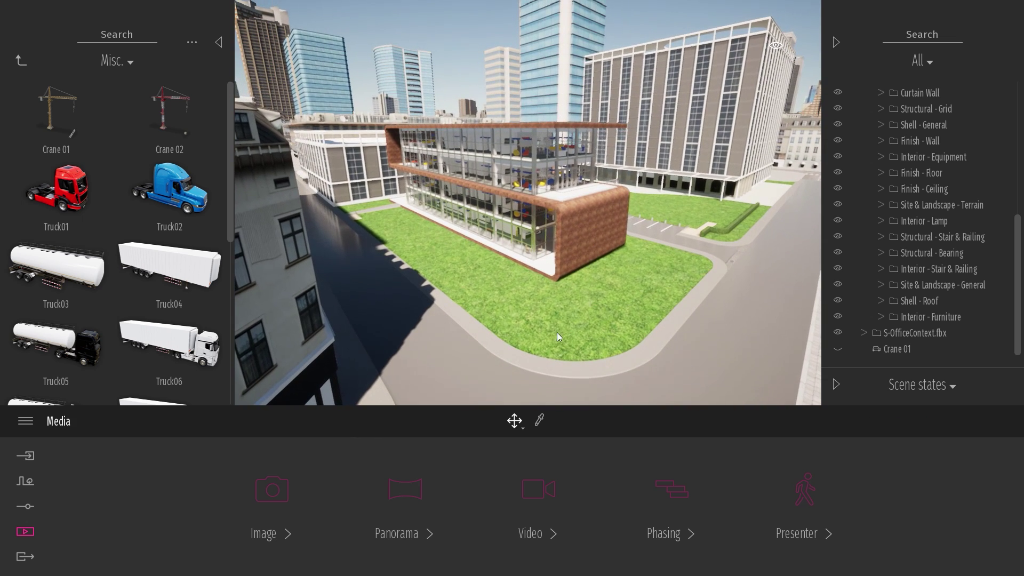
Step: Create Video1 with a second, closer camera keyframe on the building and preview it
click(545, 488)
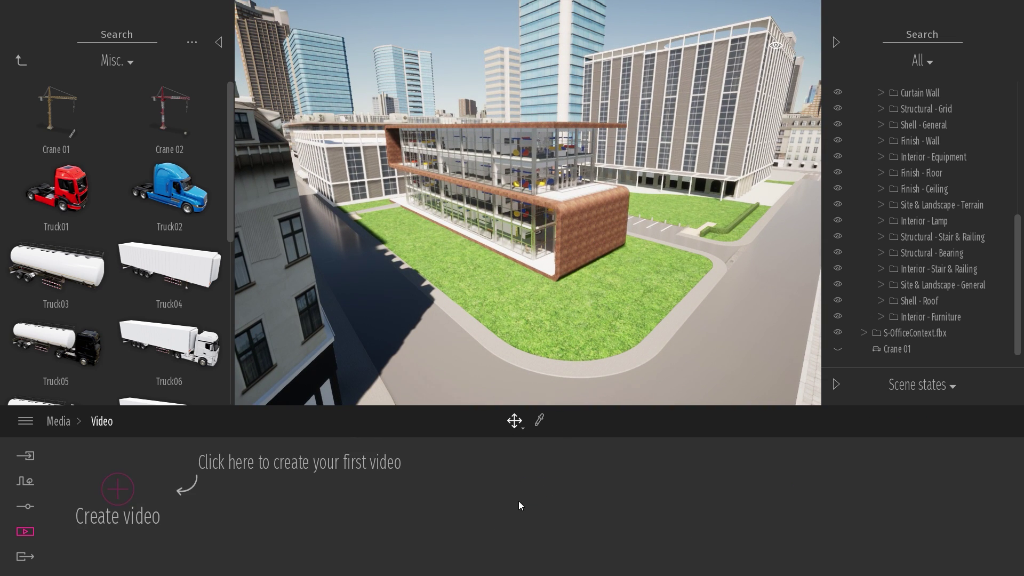
click(114, 488)
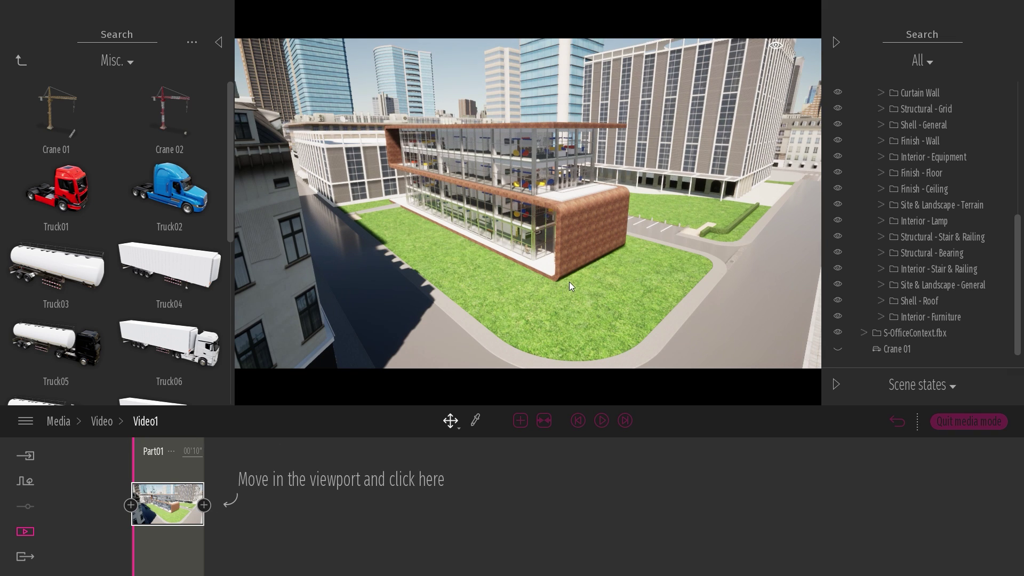
drag(568, 281, 212, 536)
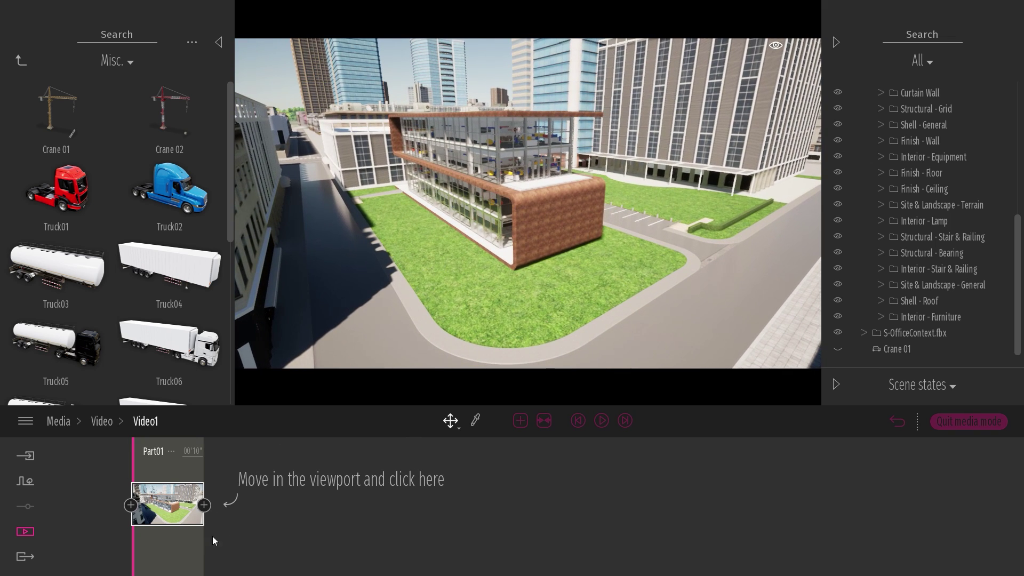
click(204, 505)
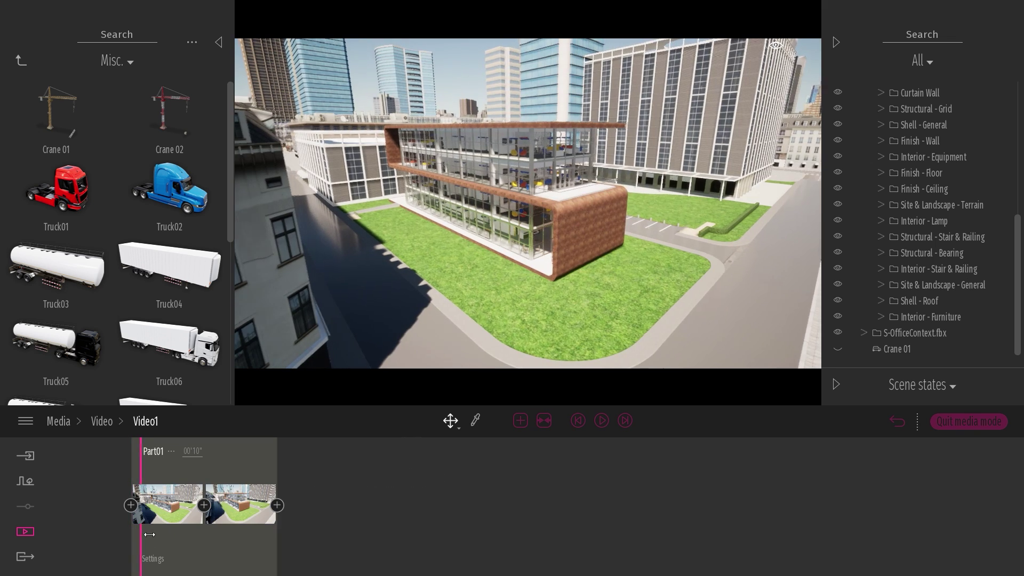
drag(133, 535, 279, 532)
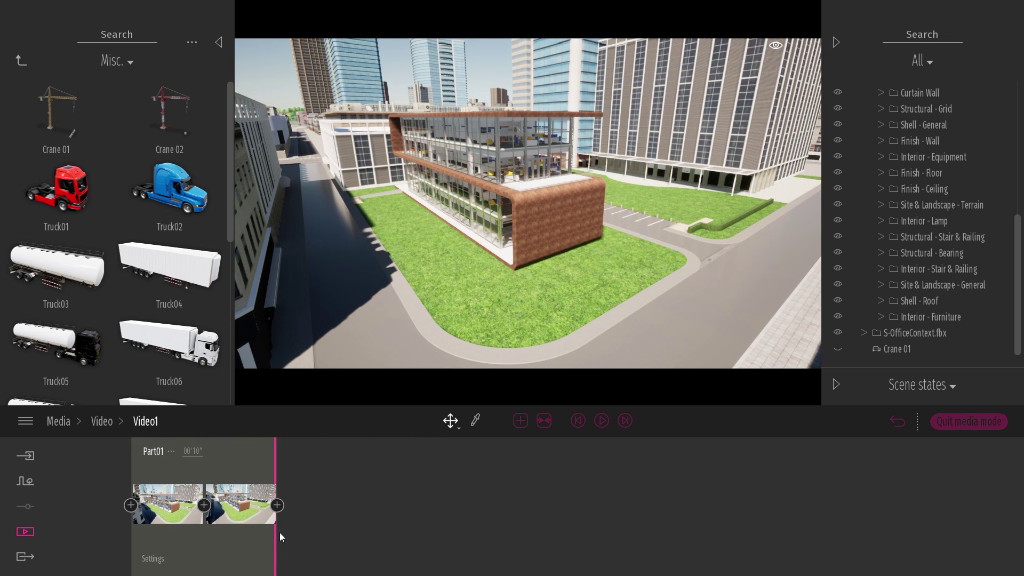
drag(276, 546, 176, 546)
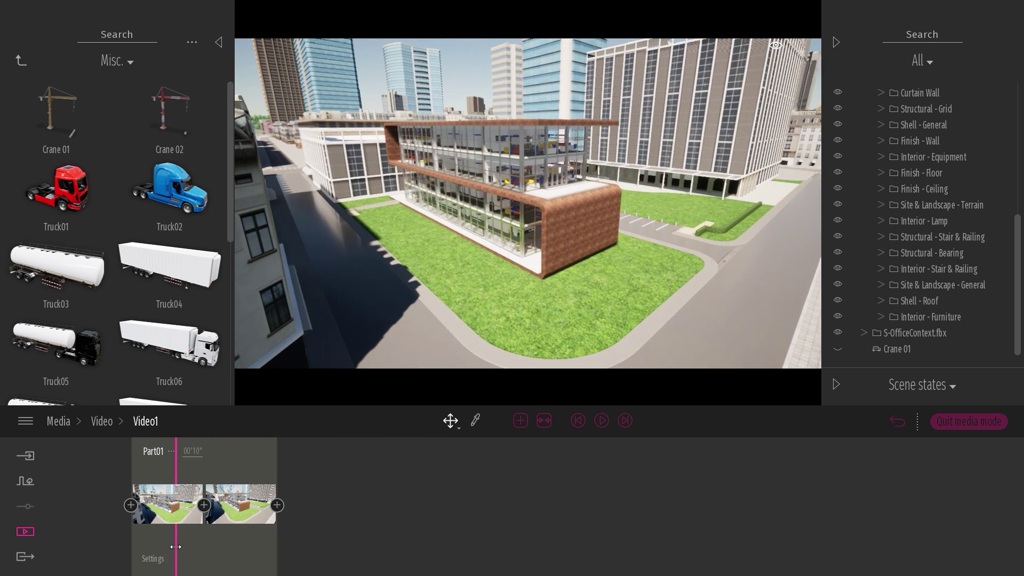
mouse_move(197, 528)
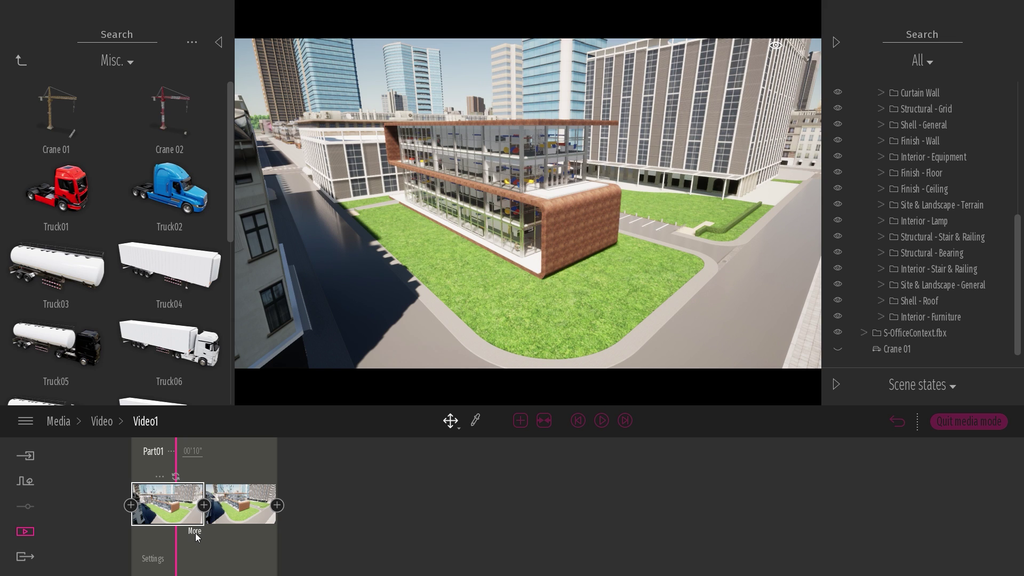
click(97, 422)
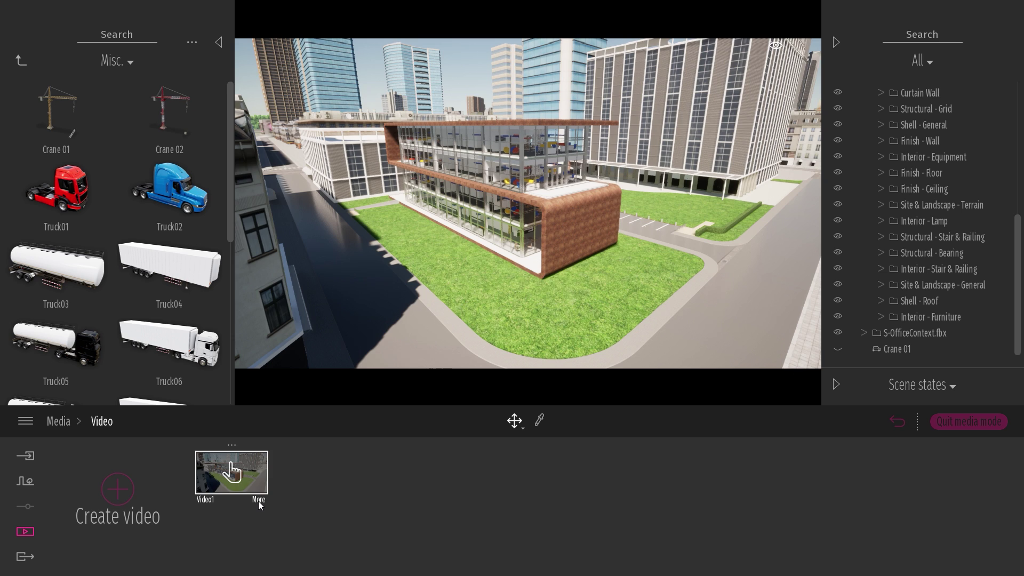
Step: Change Video1's phasing from None to Phasing1 and reopen Video1's timeline
click(258, 501)
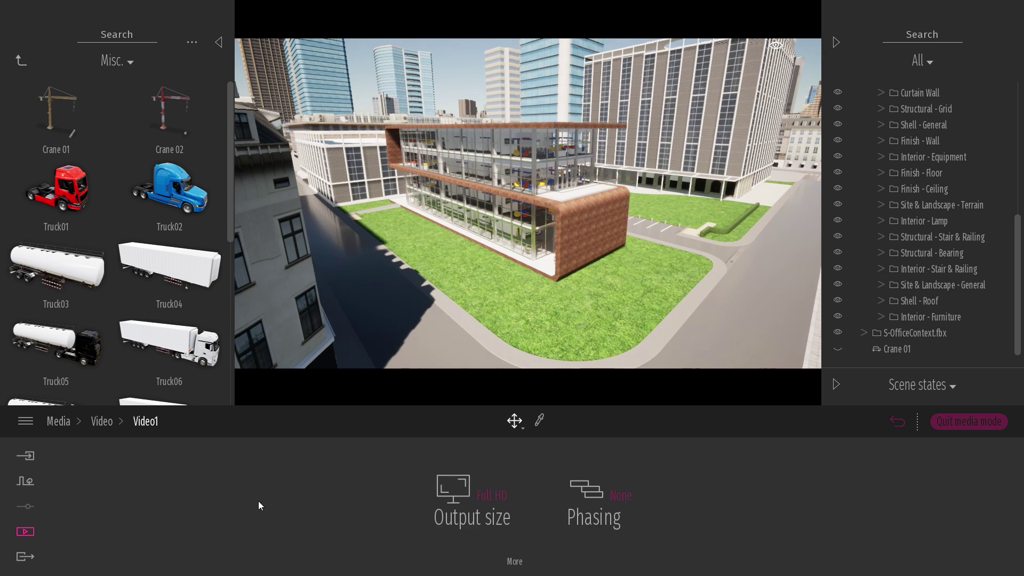
click(618, 500)
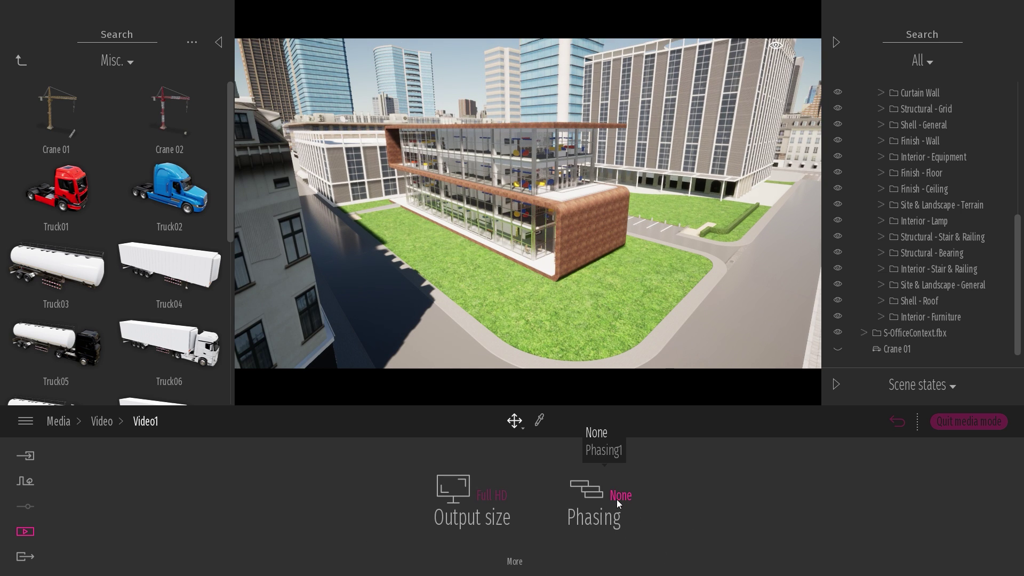
click(606, 450)
click(100, 423)
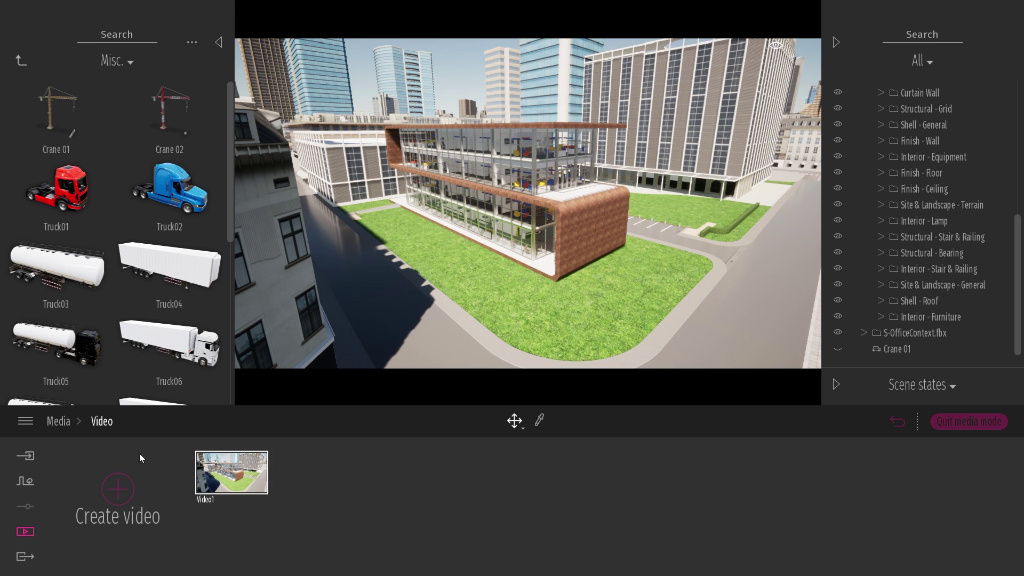
click(233, 483)
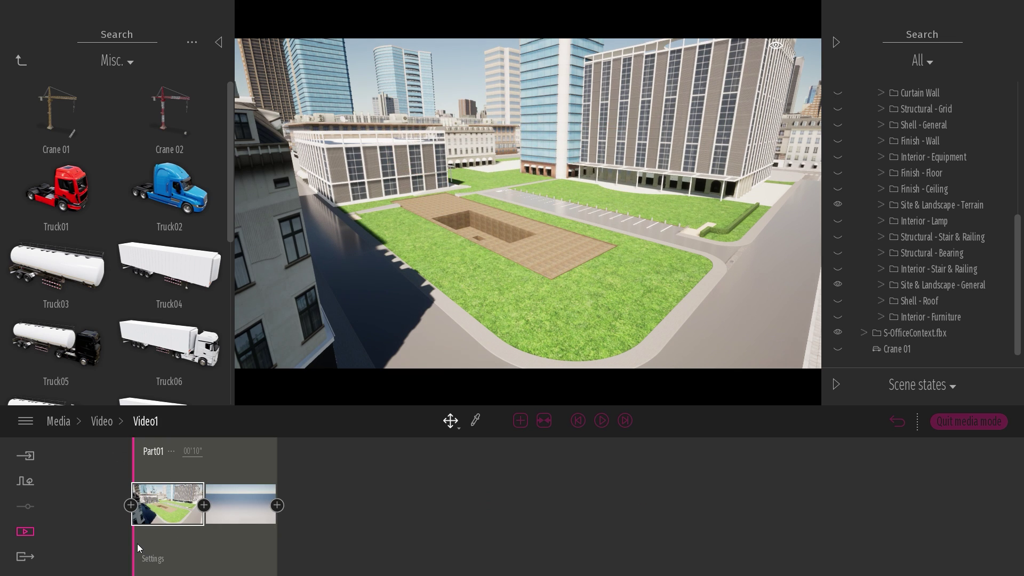